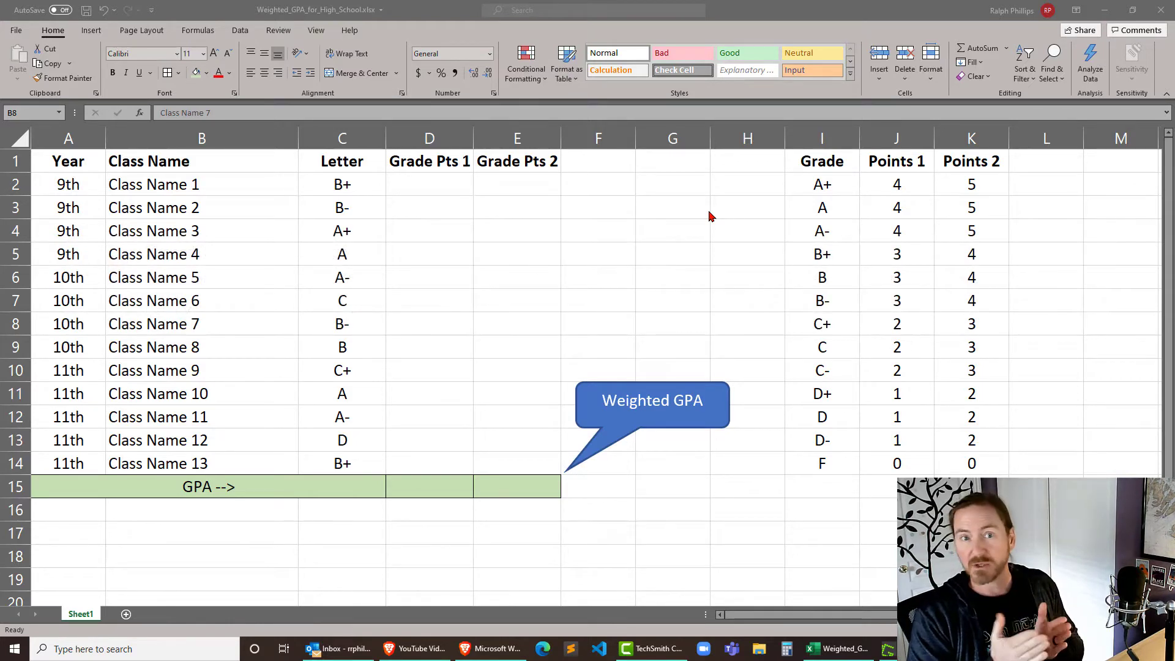
Read the guide's AP class weighting note (A = 5.0) in the browser, then return to the Excel grade sheet
key("alt+Tab")
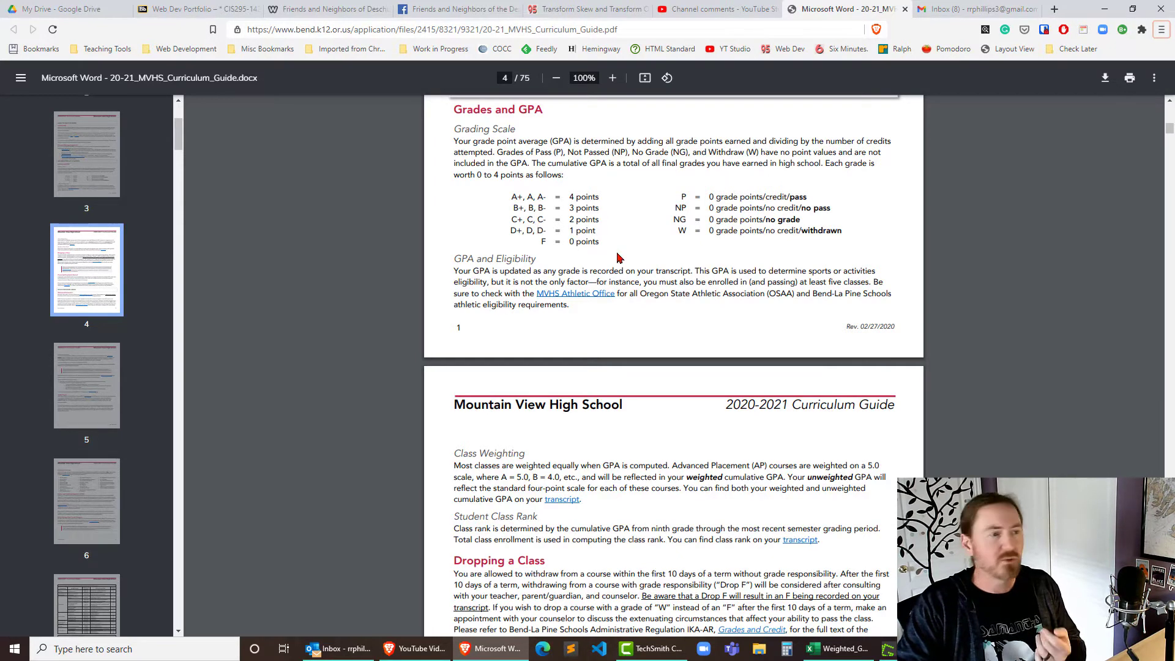
scroll(618, 258, "down", 4)
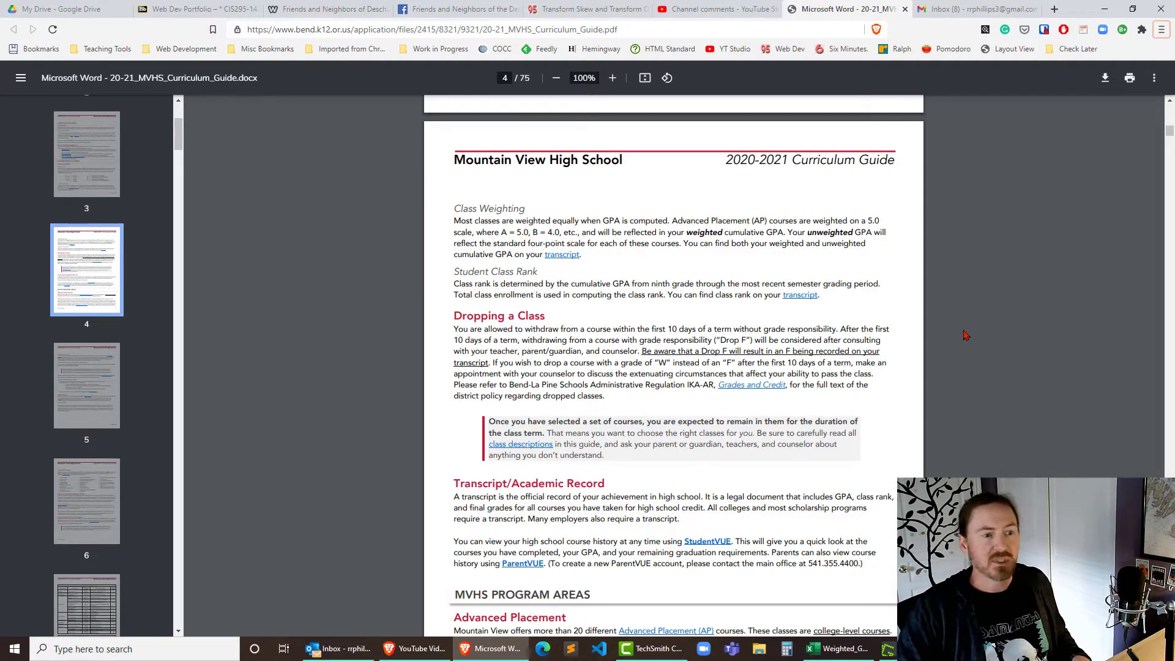
key("alt+Tab")
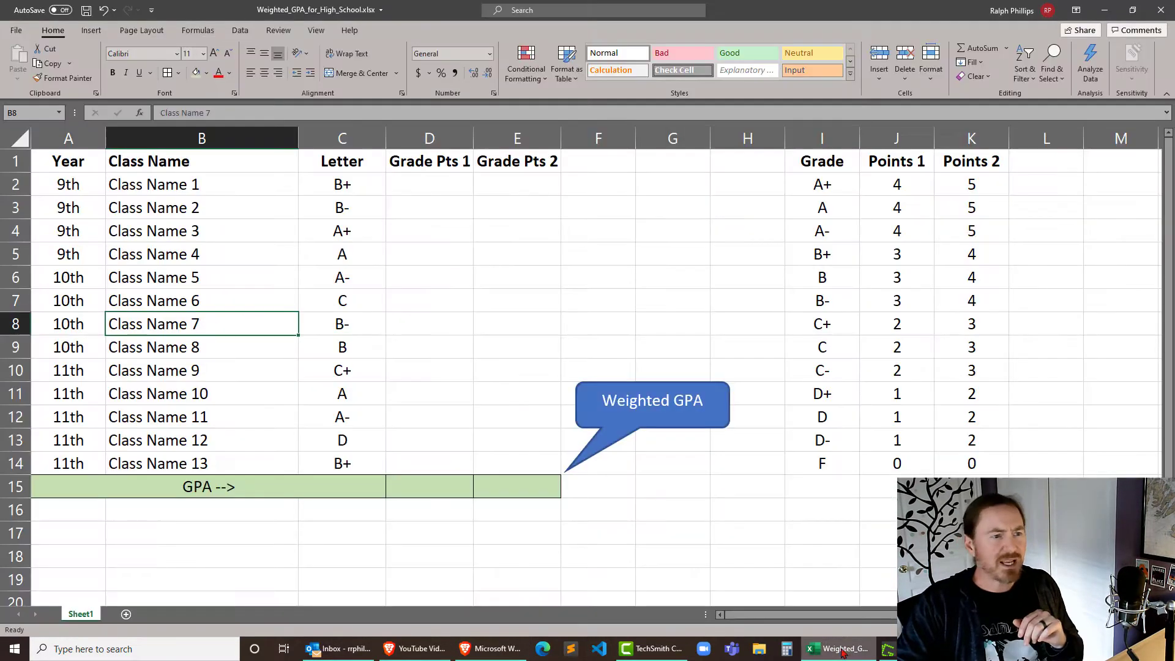
left_click(460, 343)
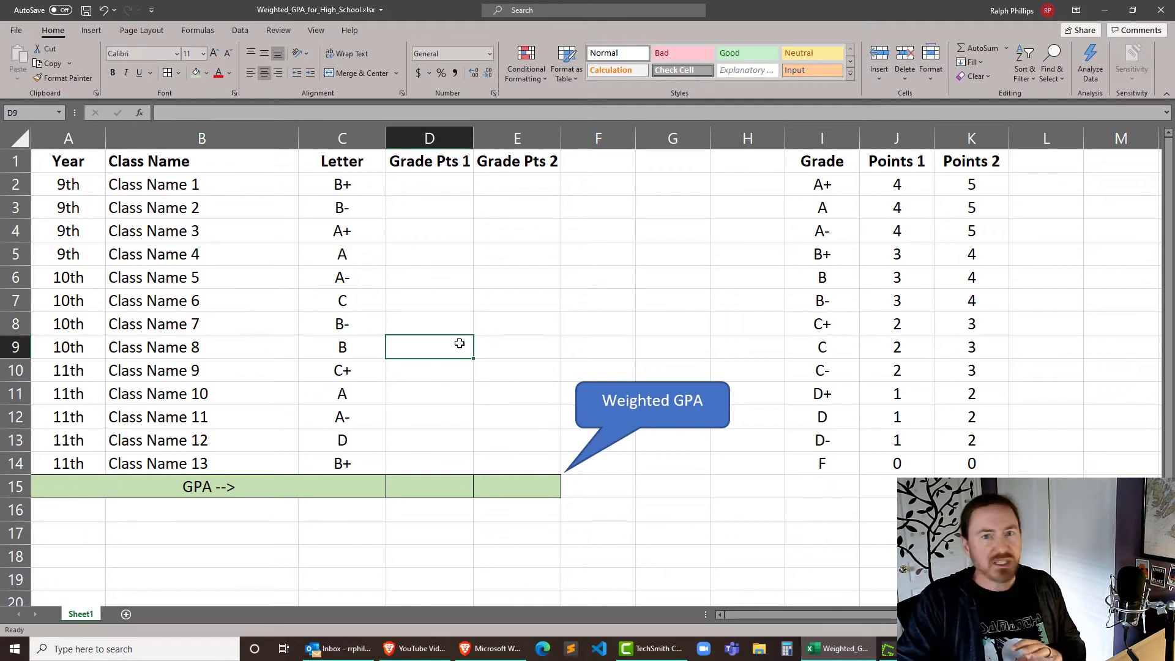
left_click(219, 217)
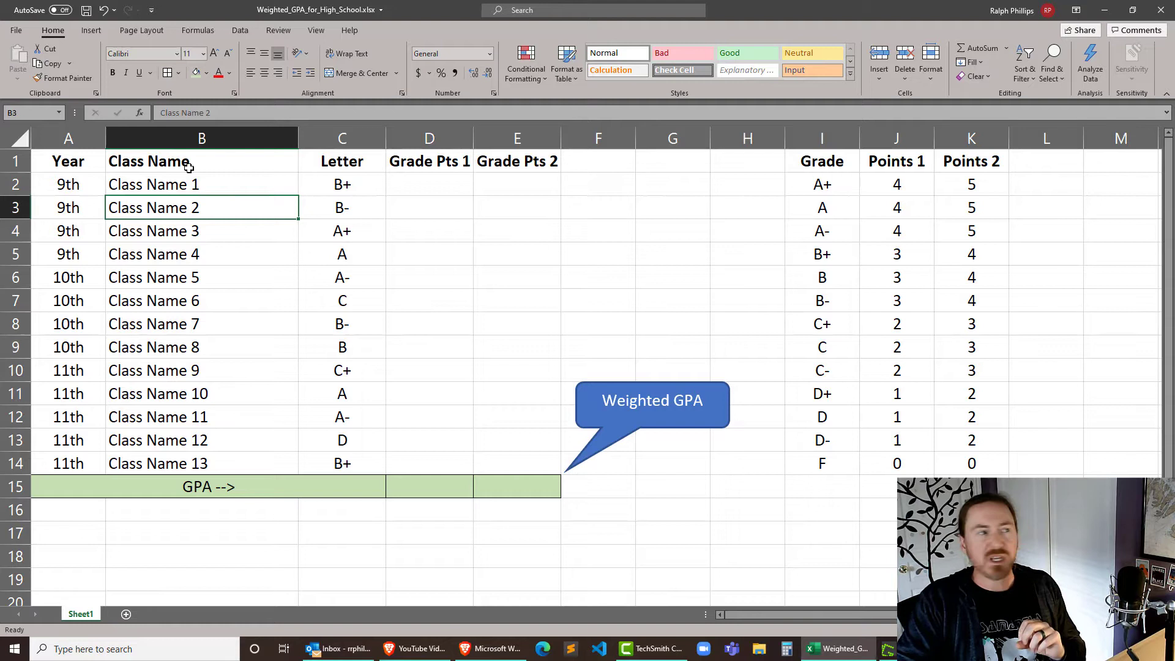
left_click_drag(196, 184, 235, 459)
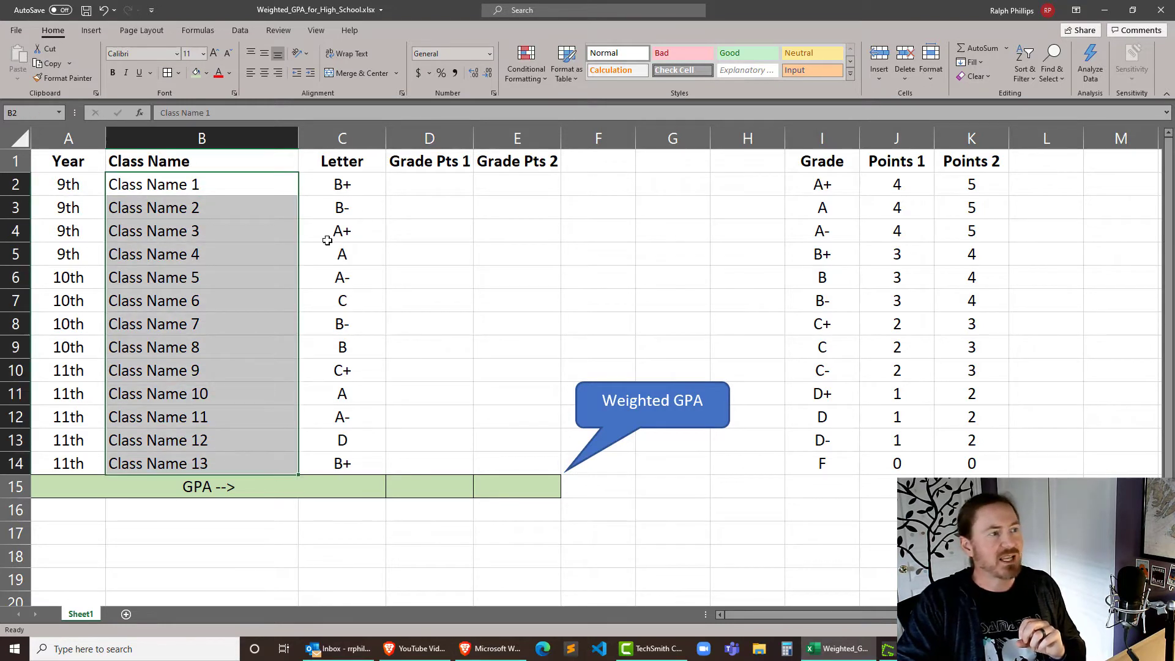
left_click_drag(342, 185, 343, 464)
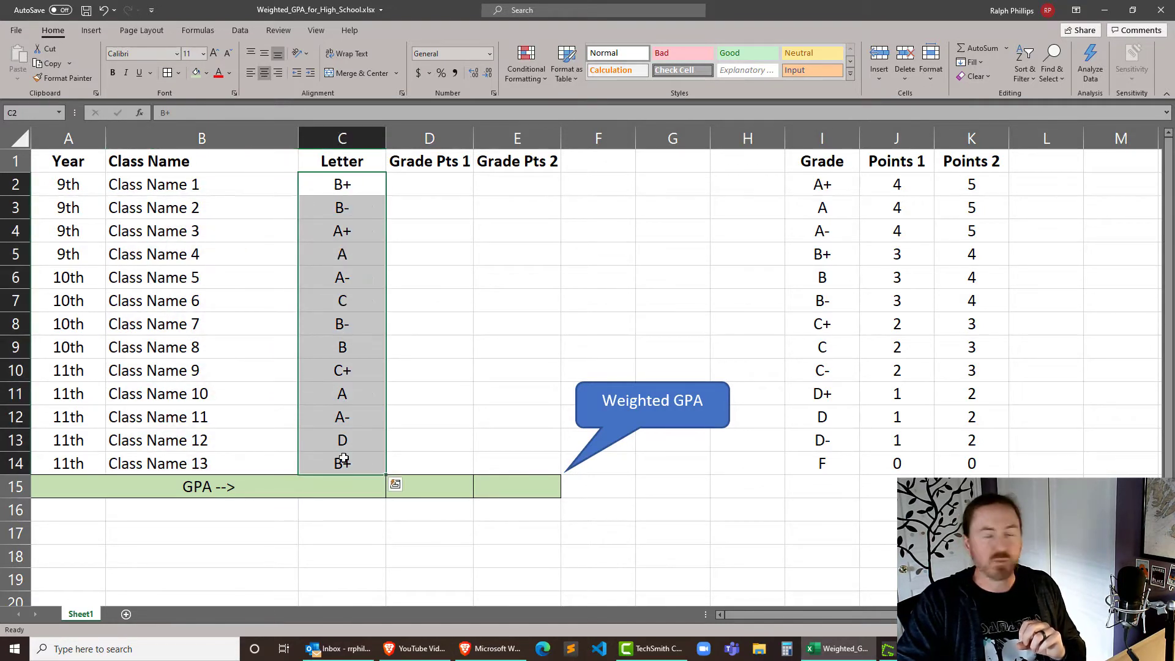
left_click(422, 275)
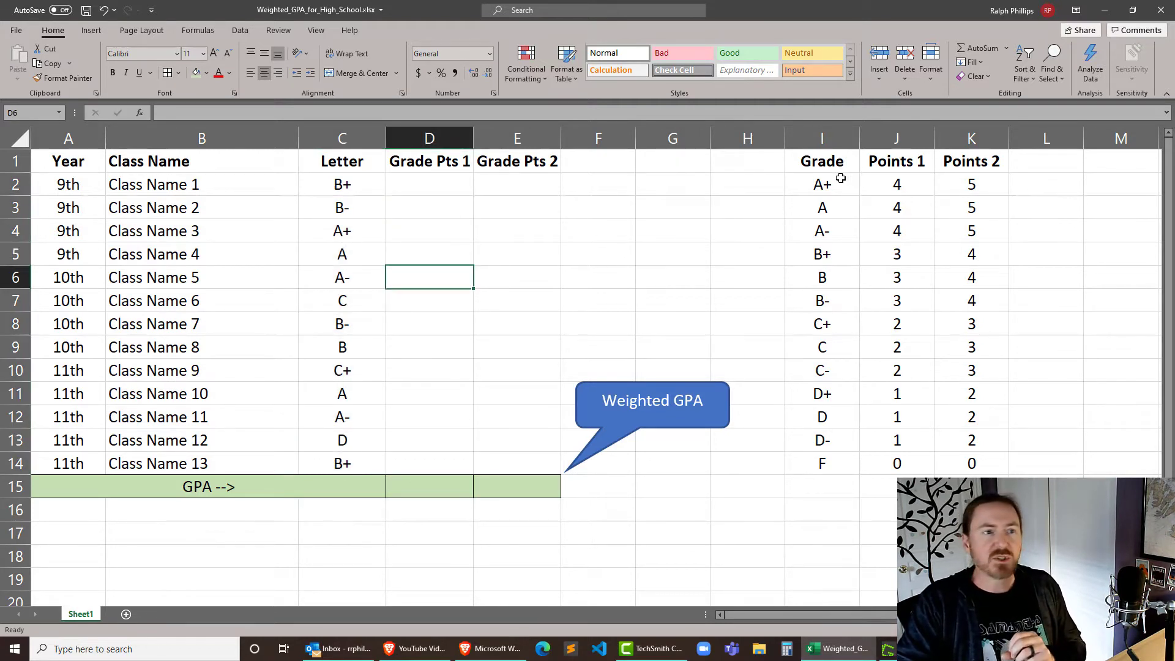
left_click_drag(832, 184, 971, 462)
left_click_drag(834, 183, 842, 480)
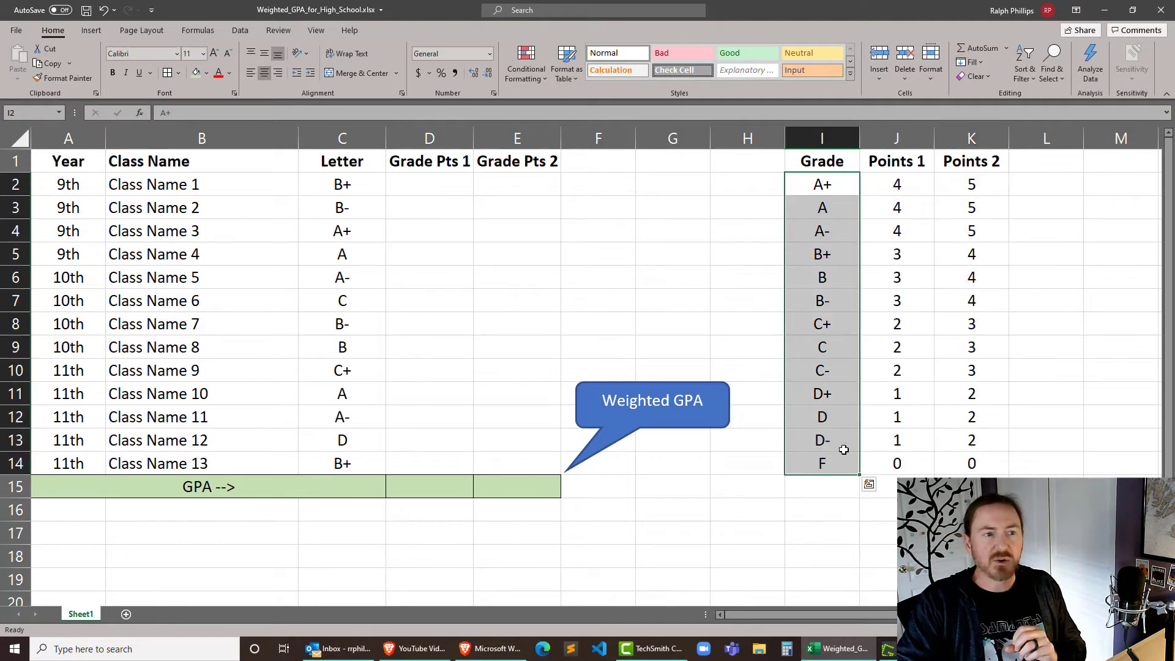
left_click_drag(896, 184, 905, 467)
left_click_drag(973, 186, 978, 477)
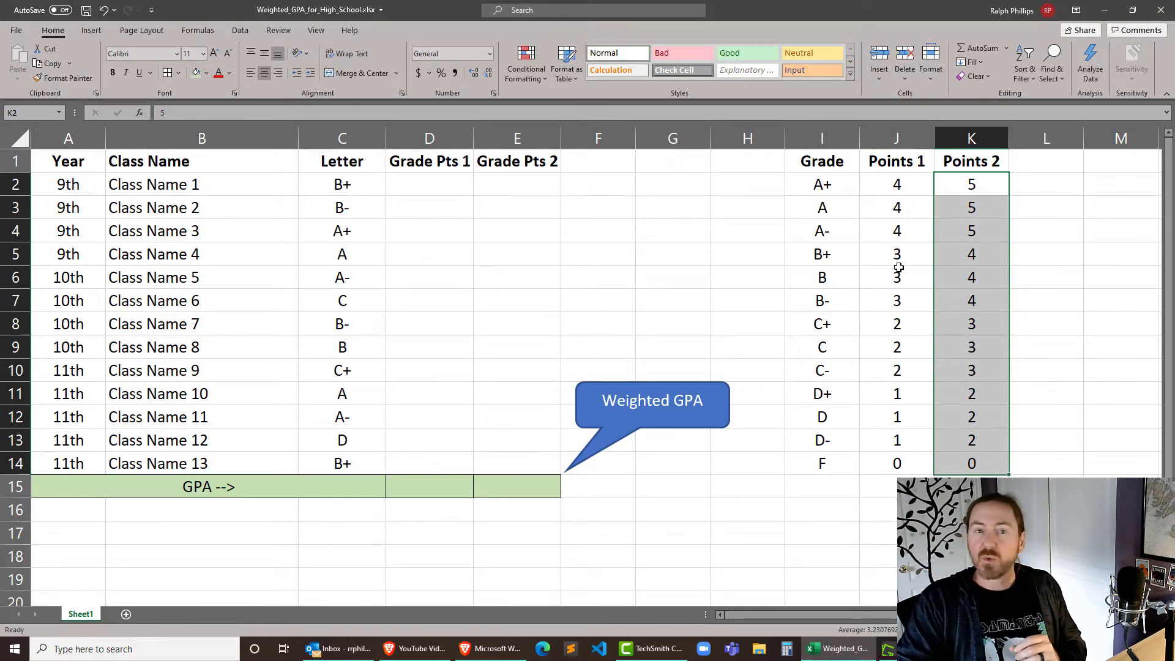
left_click(902, 214)
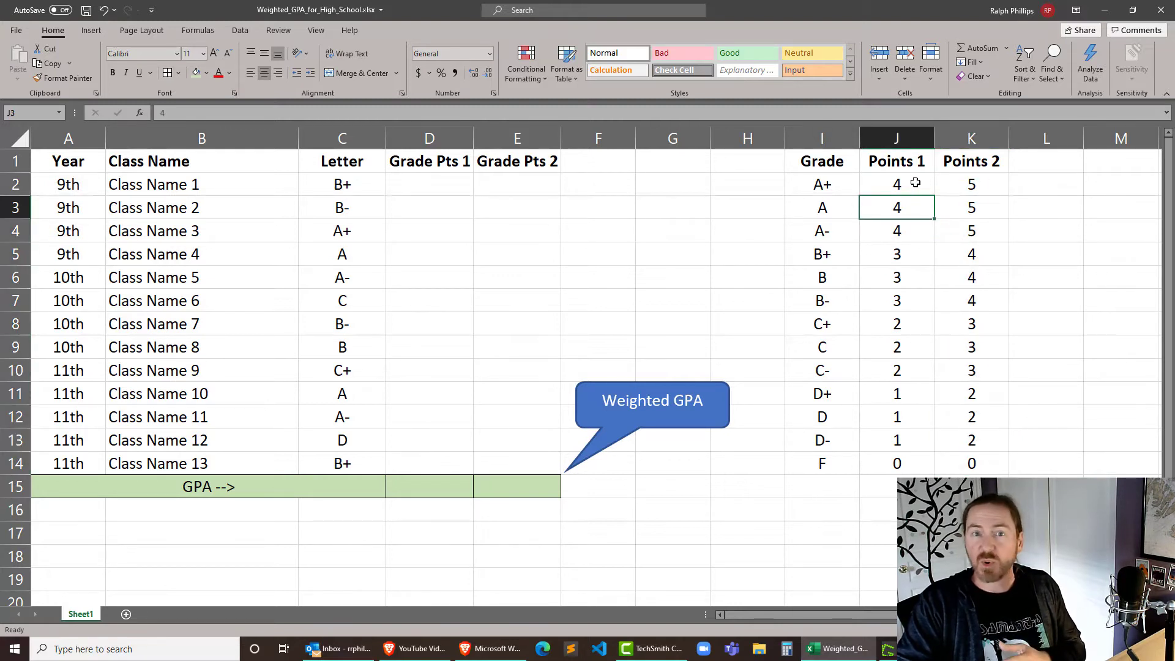
key("Right")
key("Down")
key("Down")
key("Down")
key("Down")
key("Down")
key("Down")
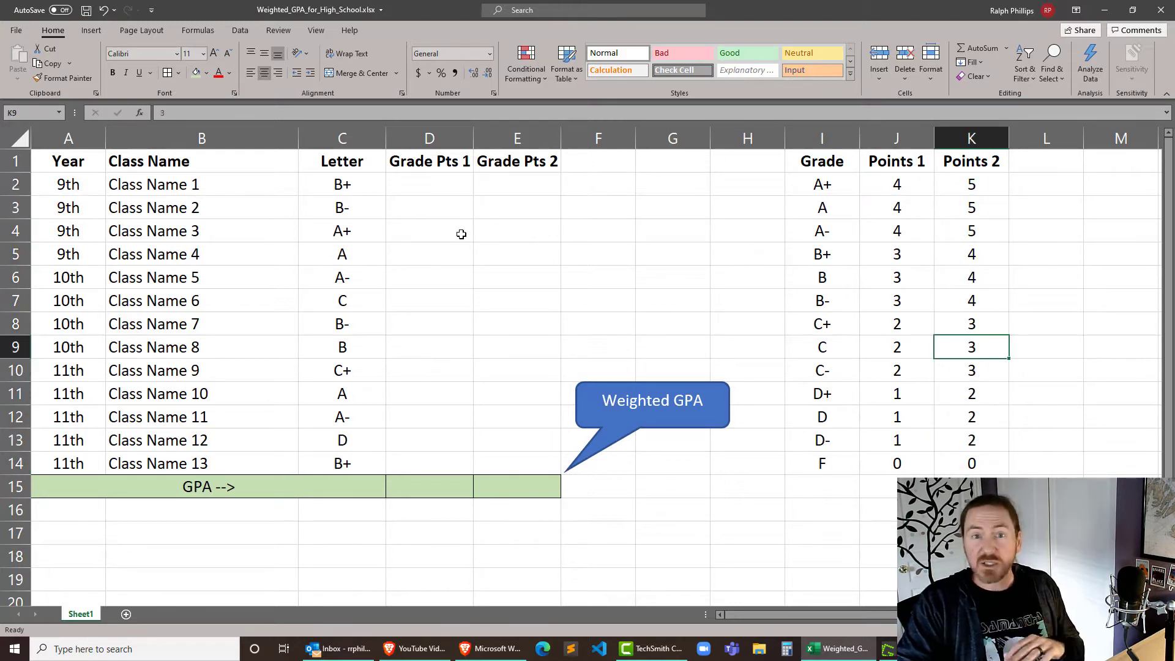
left_click_drag(837, 189, 967, 463)
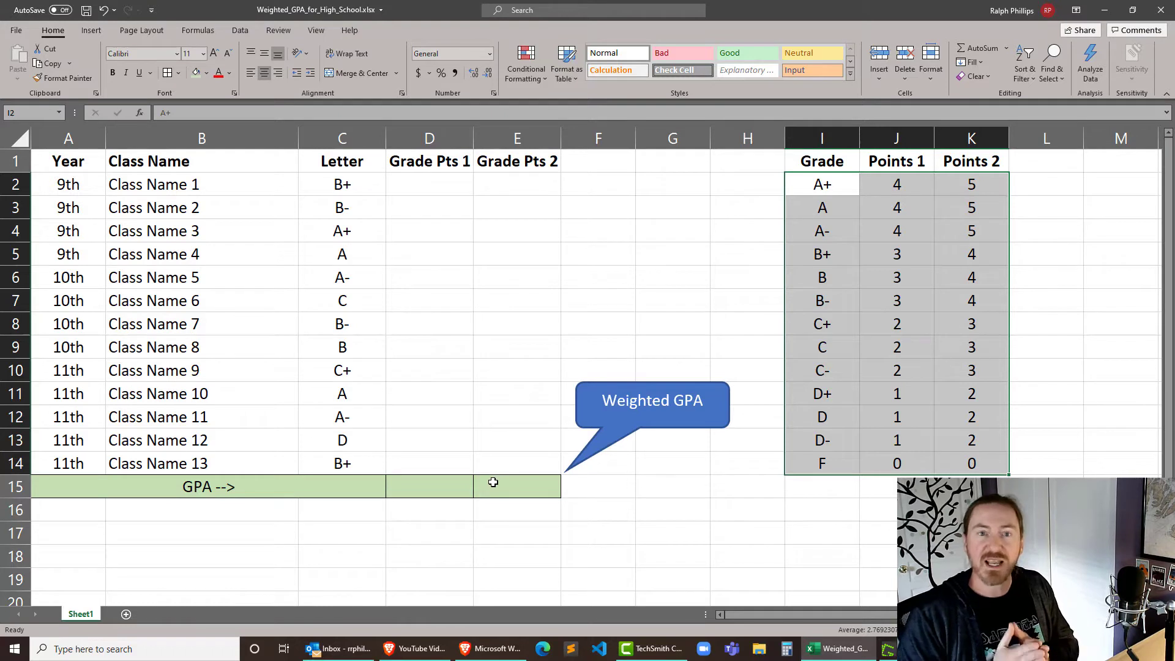
left_click(439, 190)
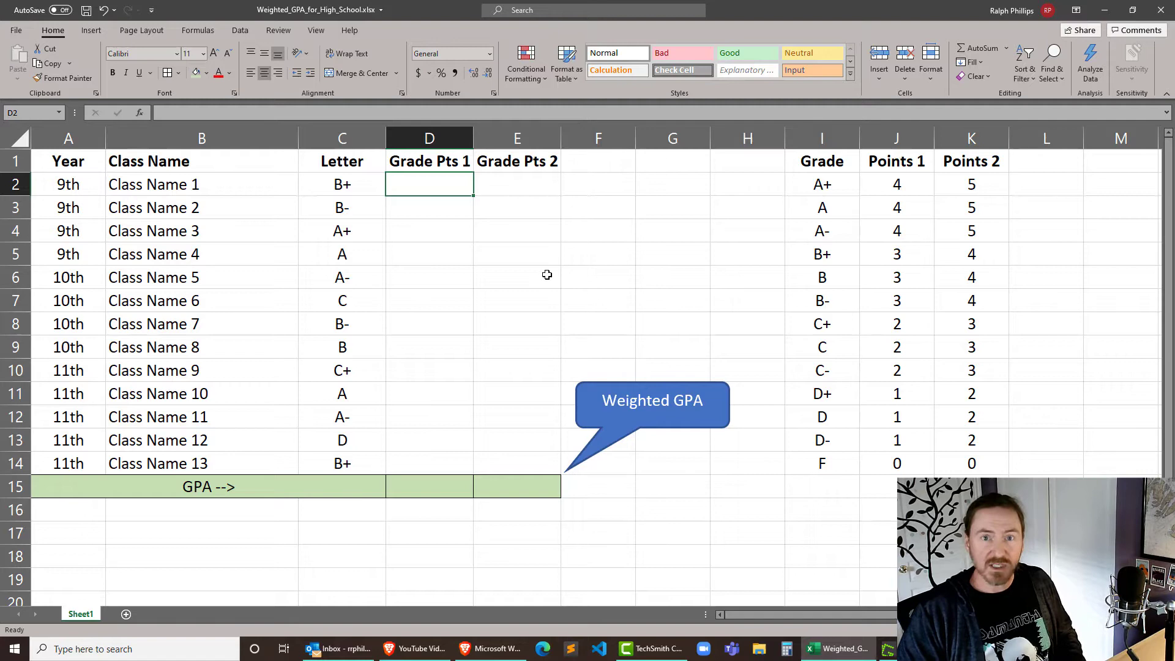
Start an XLOOKUP in D2 that looks up C2 in the absolute Grade range $I$2:$I$14
type("=")
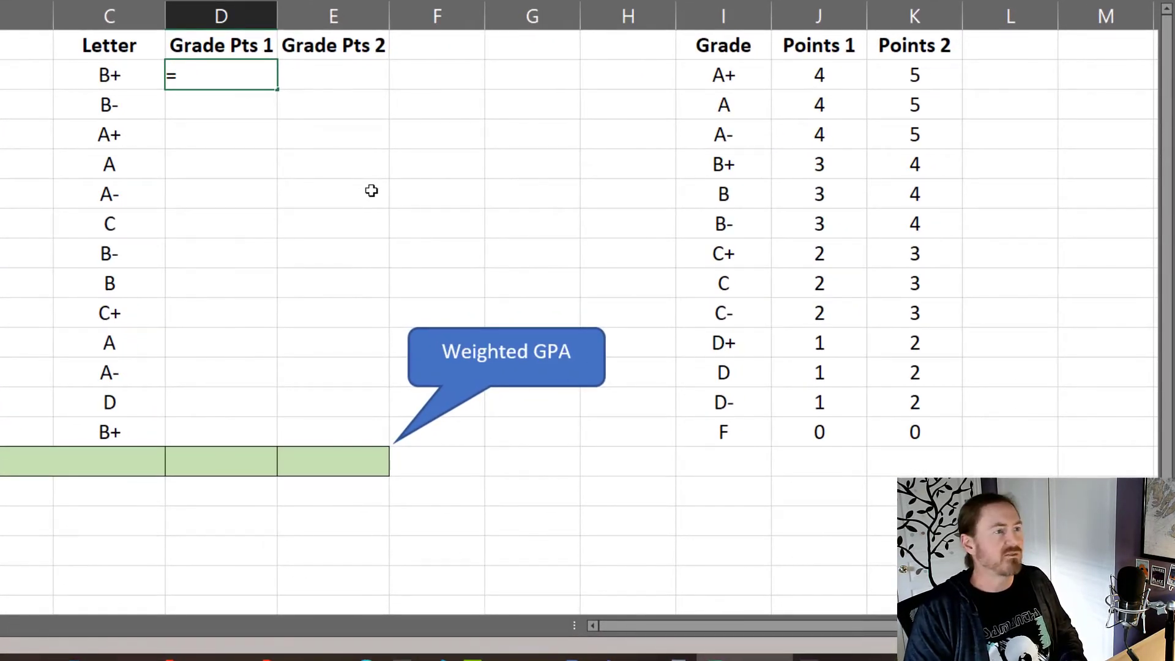
type("xo")
key("BackSpace")
type("l")
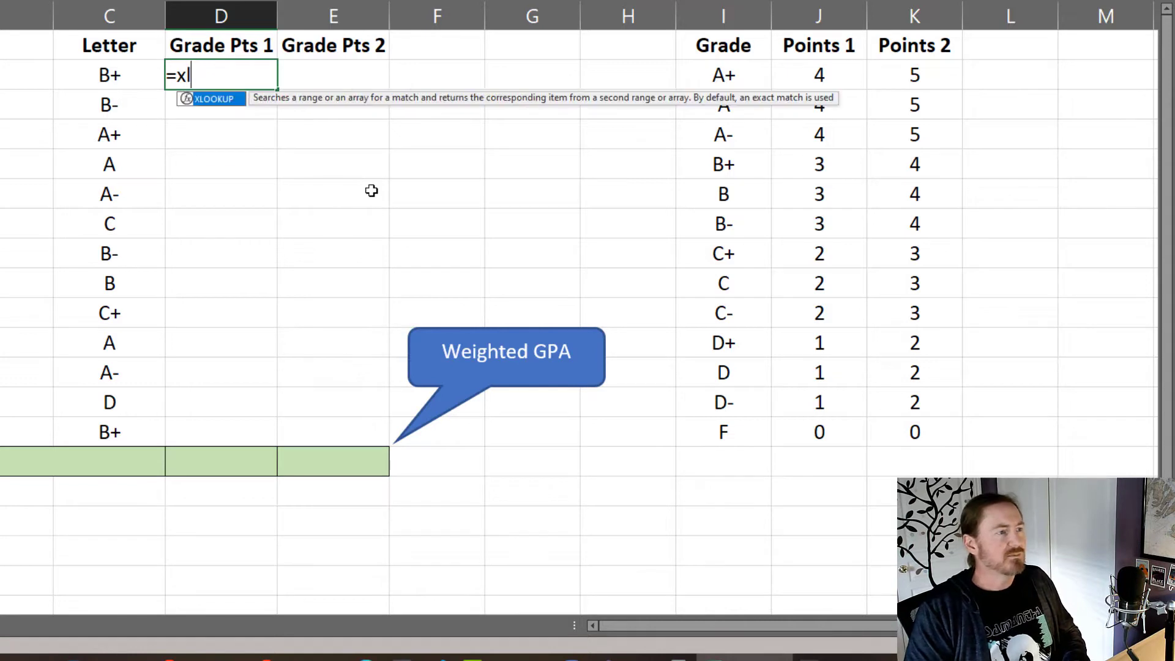
key("Tab")
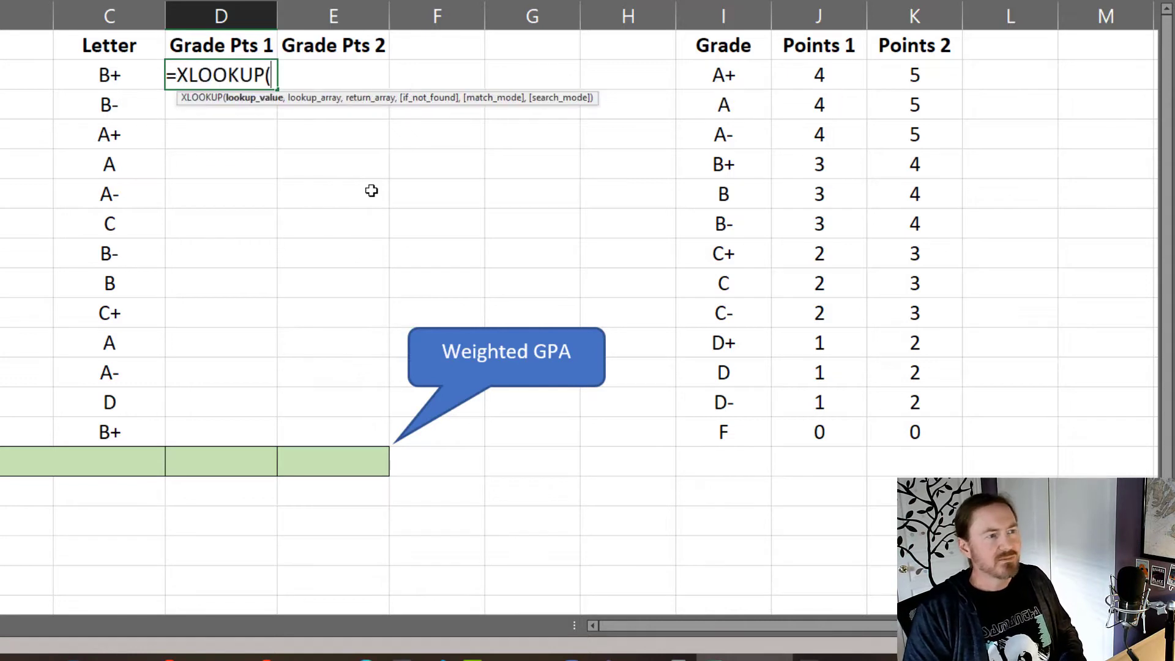
left_click(131, 71)
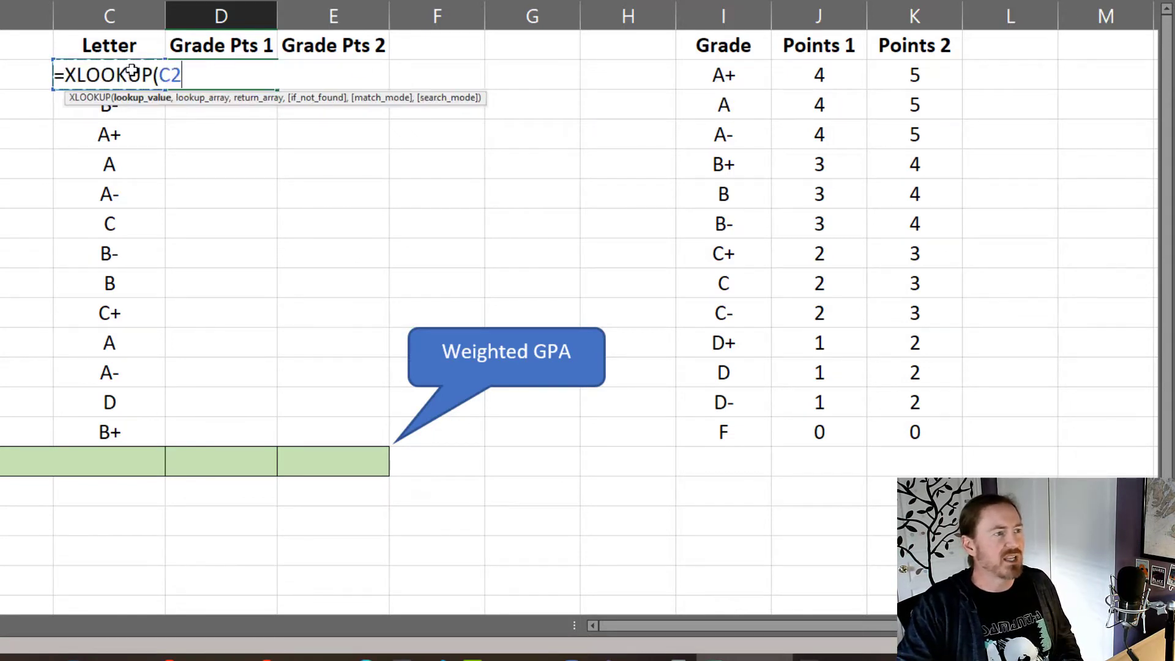
type(",")
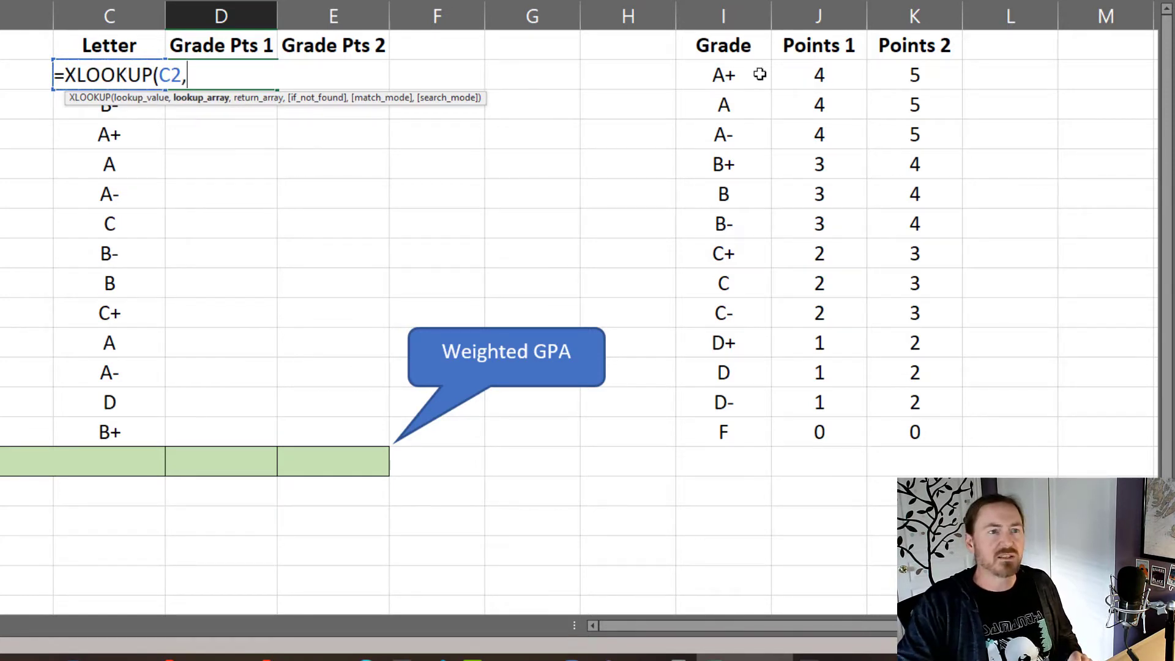
left_click_drag(755, 75, 737, 422)
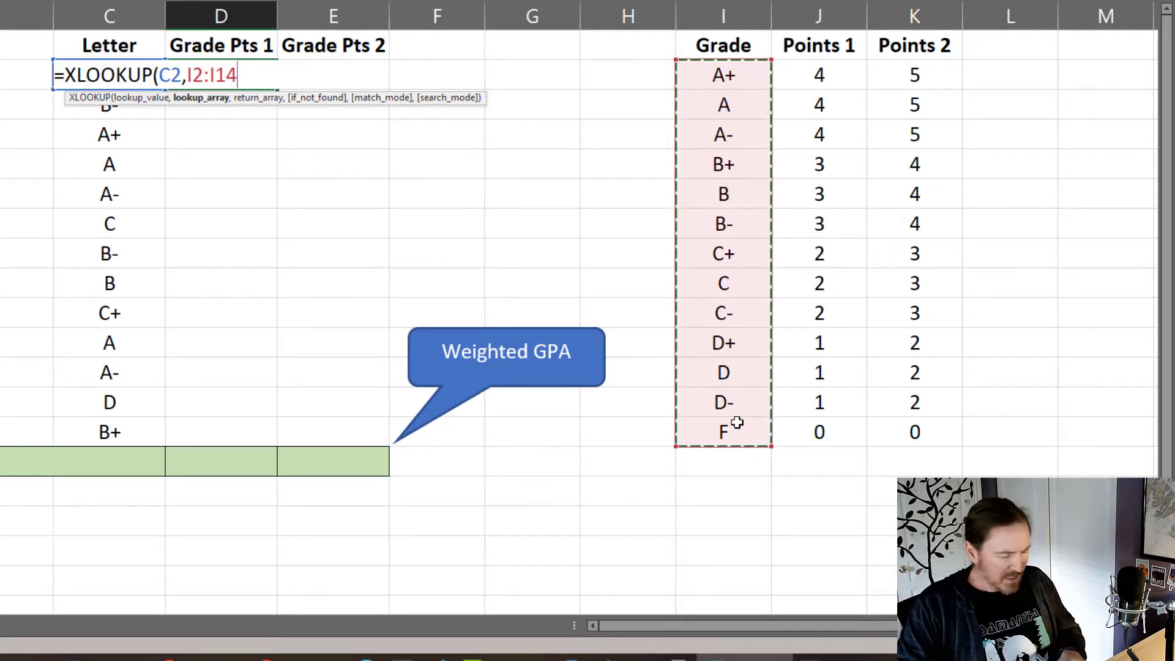
key("F4")
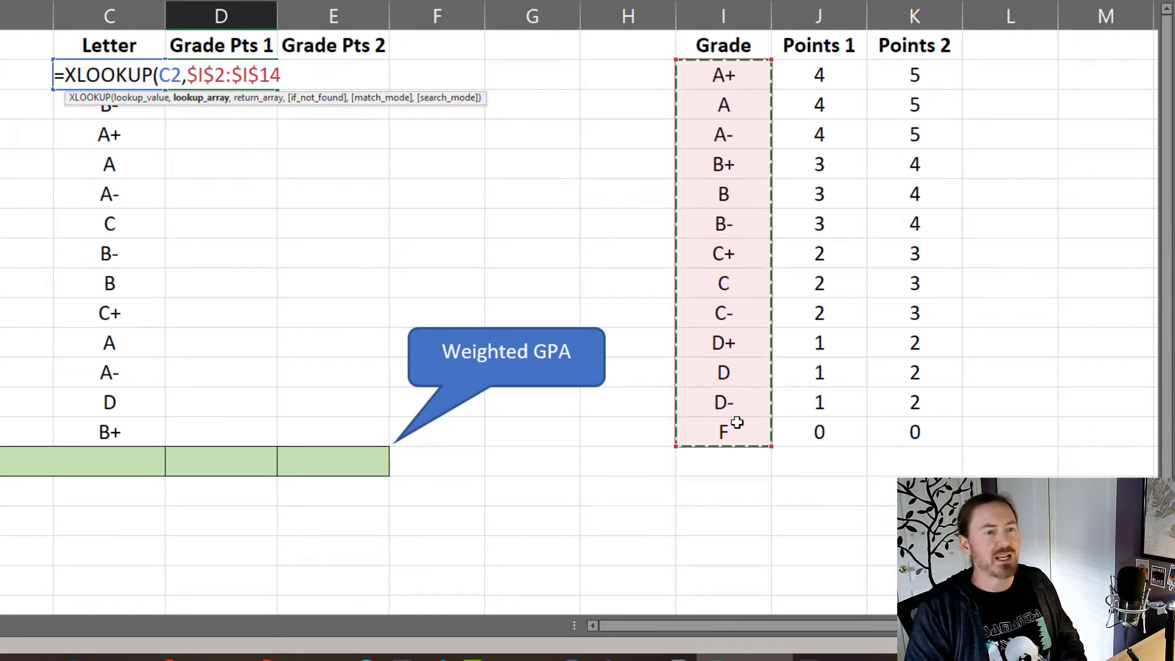
Finish it with return range $J$2:$J$14, "" if not found, 0, 1, and close the parenthesis
type(",")
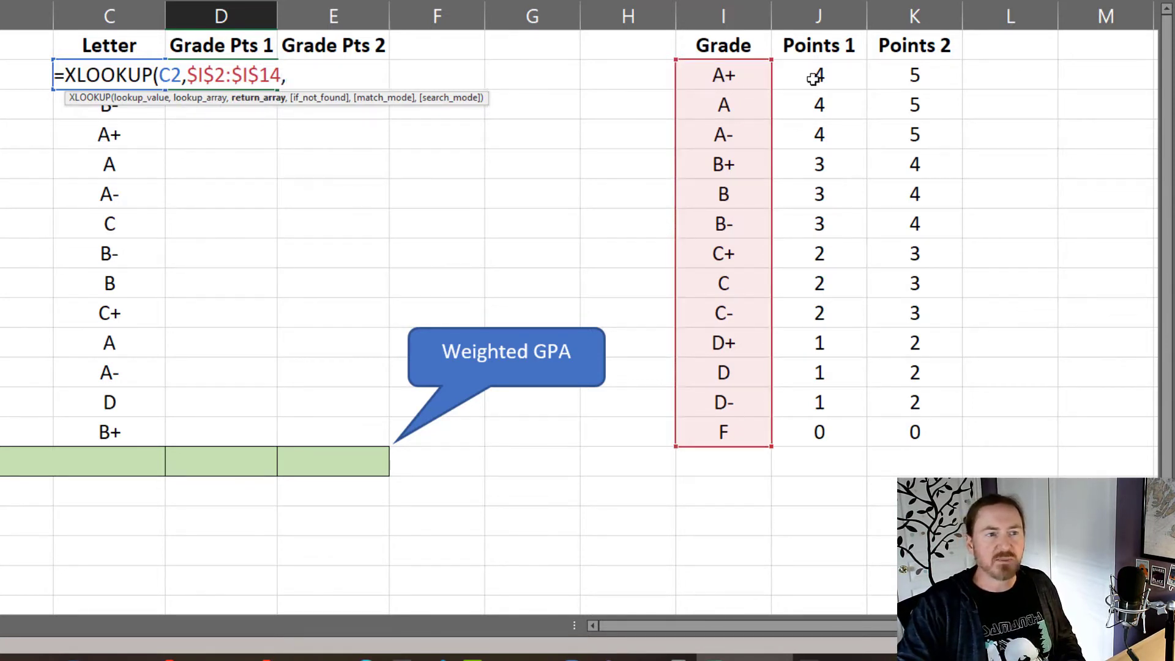
left_click_drag(814, 78, 817, 440)
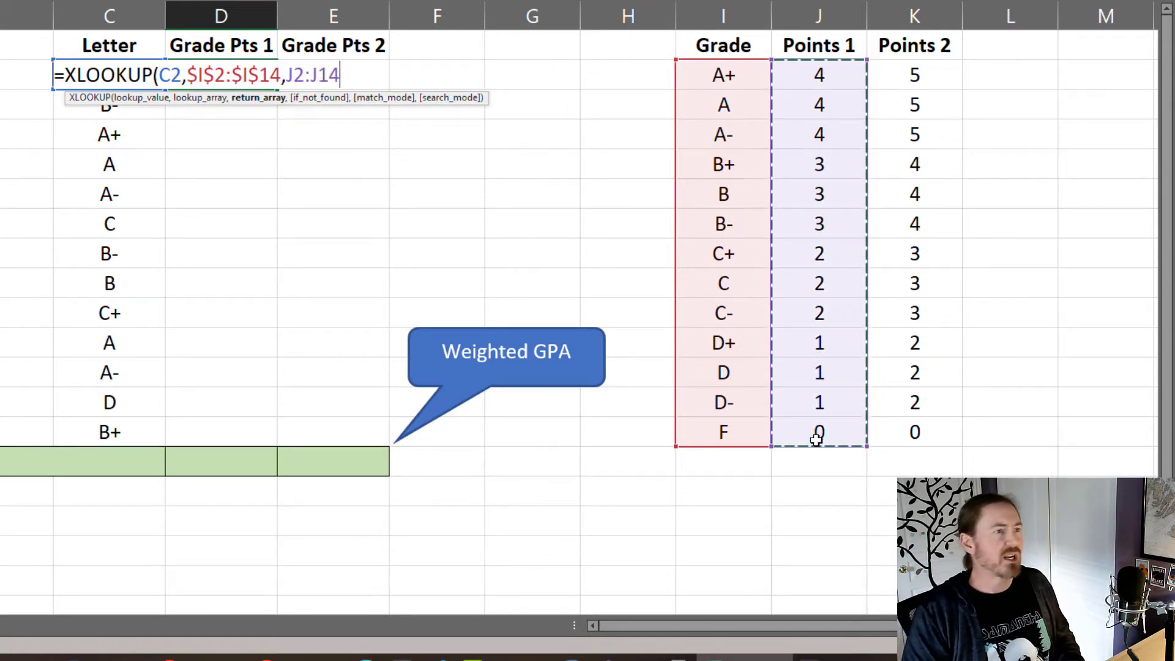
key("F4")
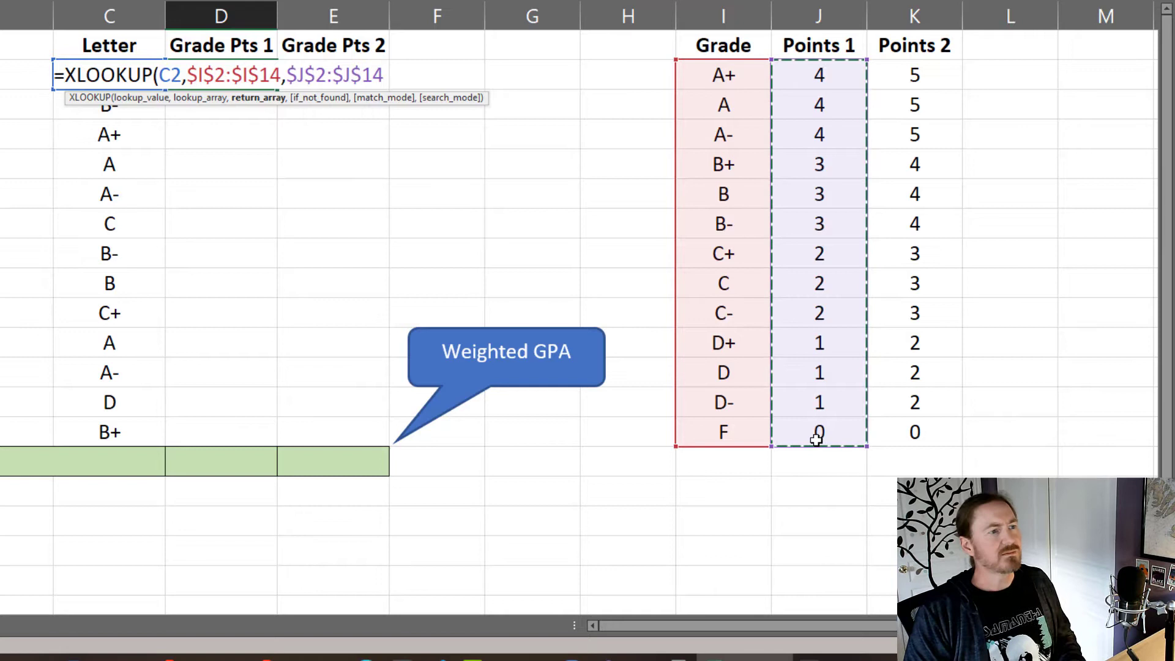
type(",")
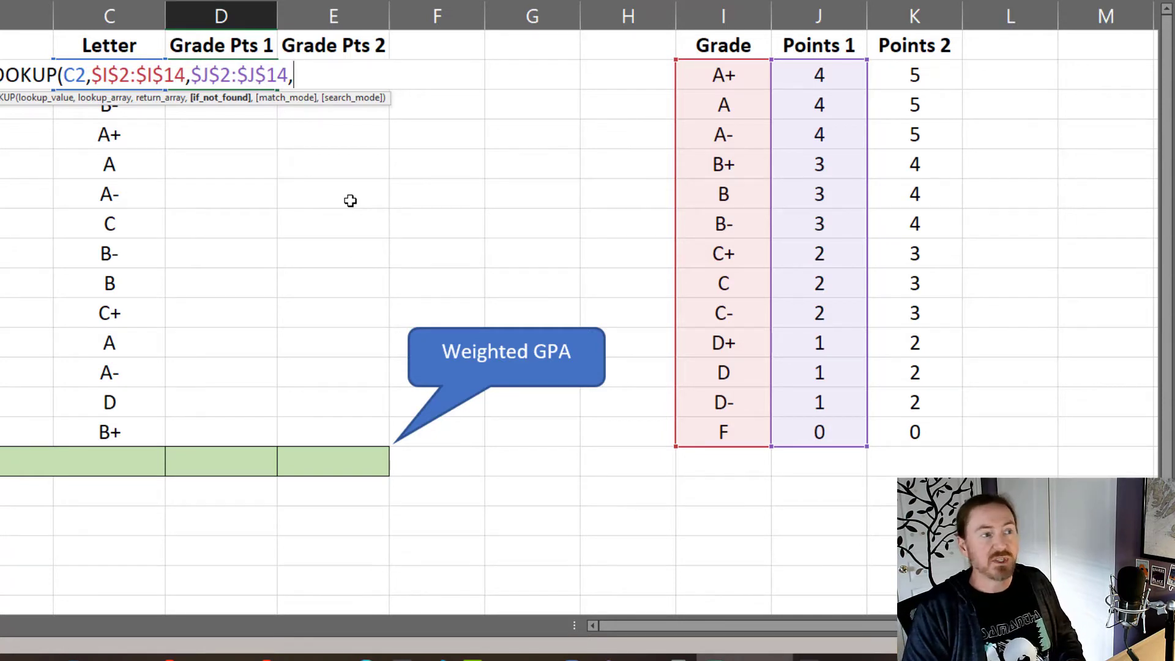
type("\"\"")
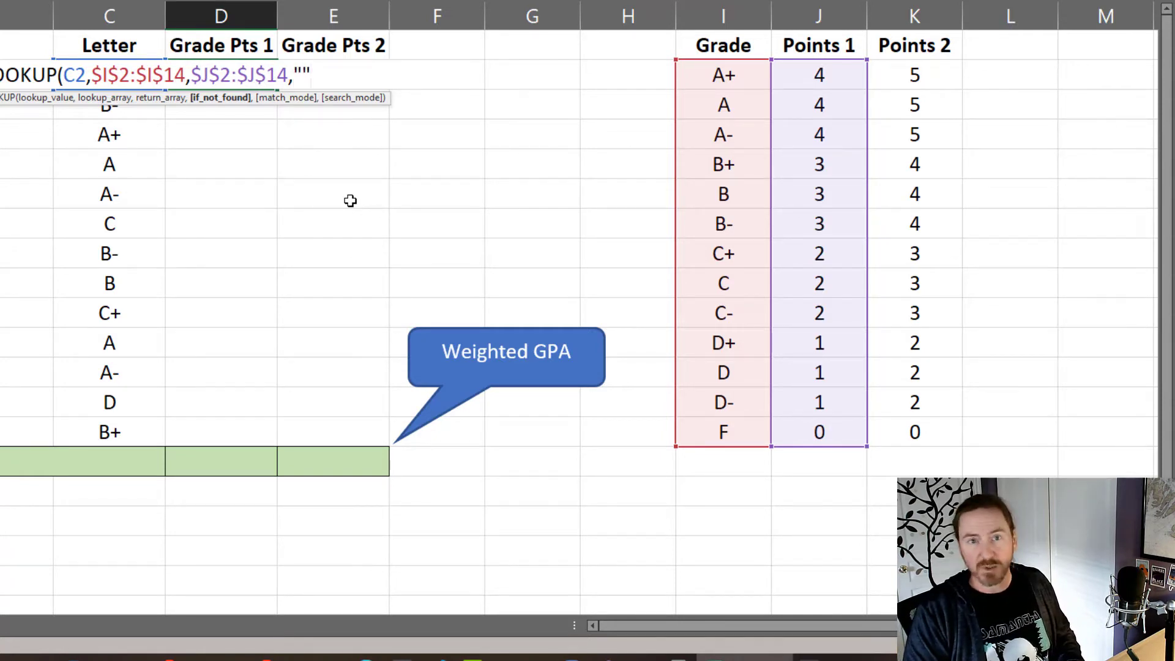
type(",")
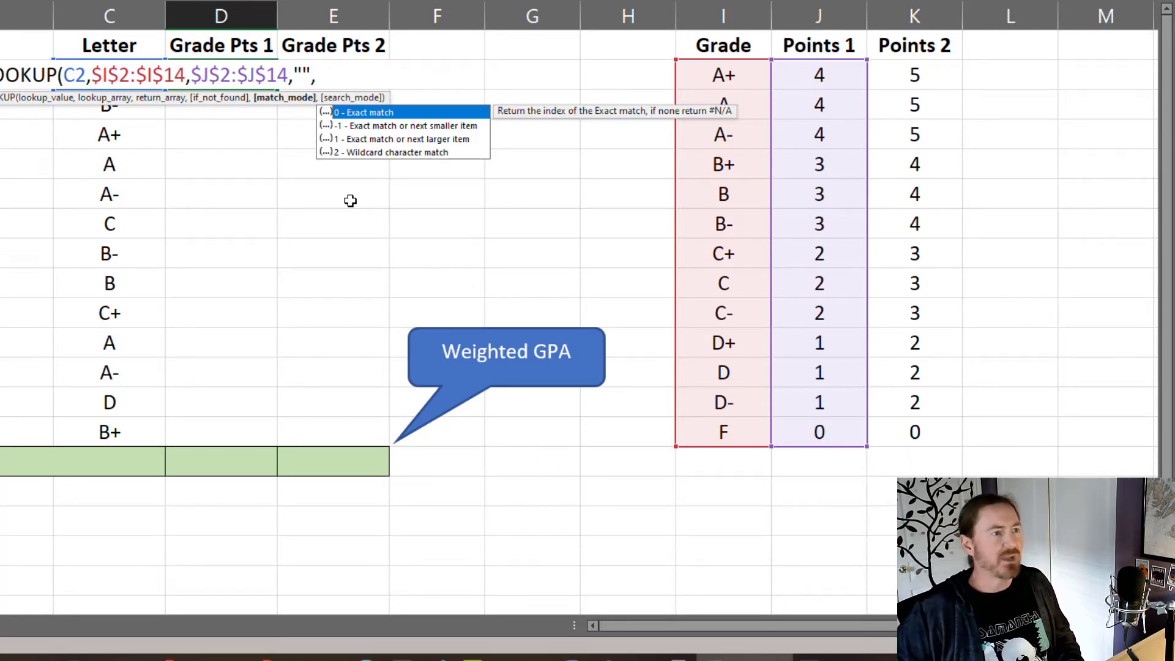
type("0,")
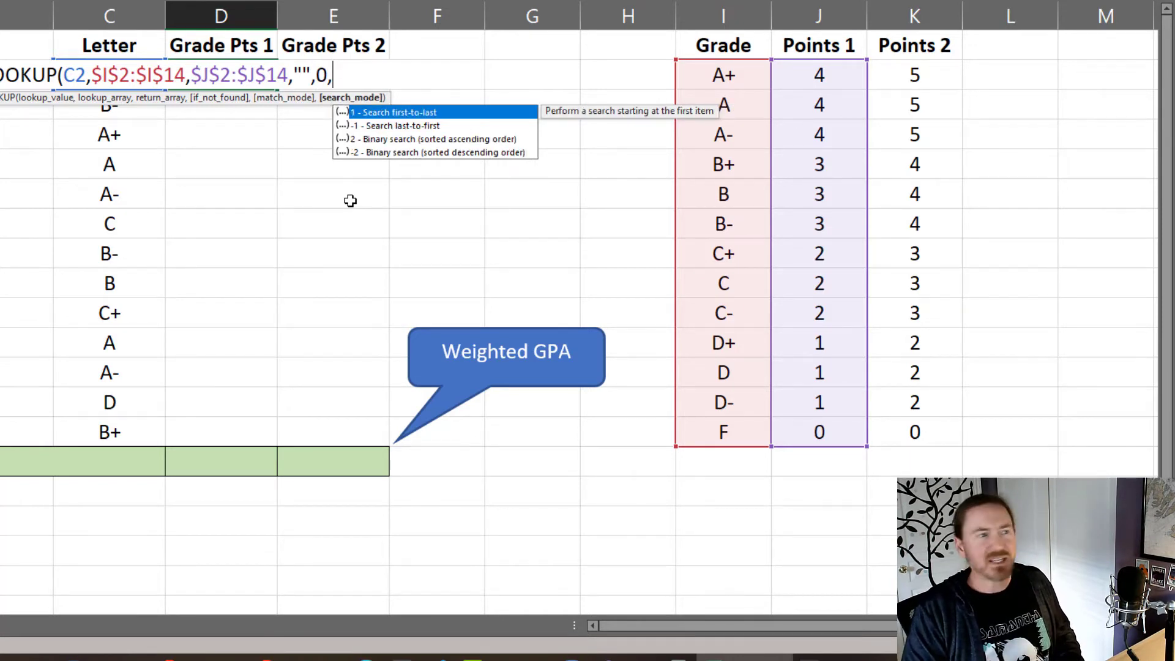
type("1")
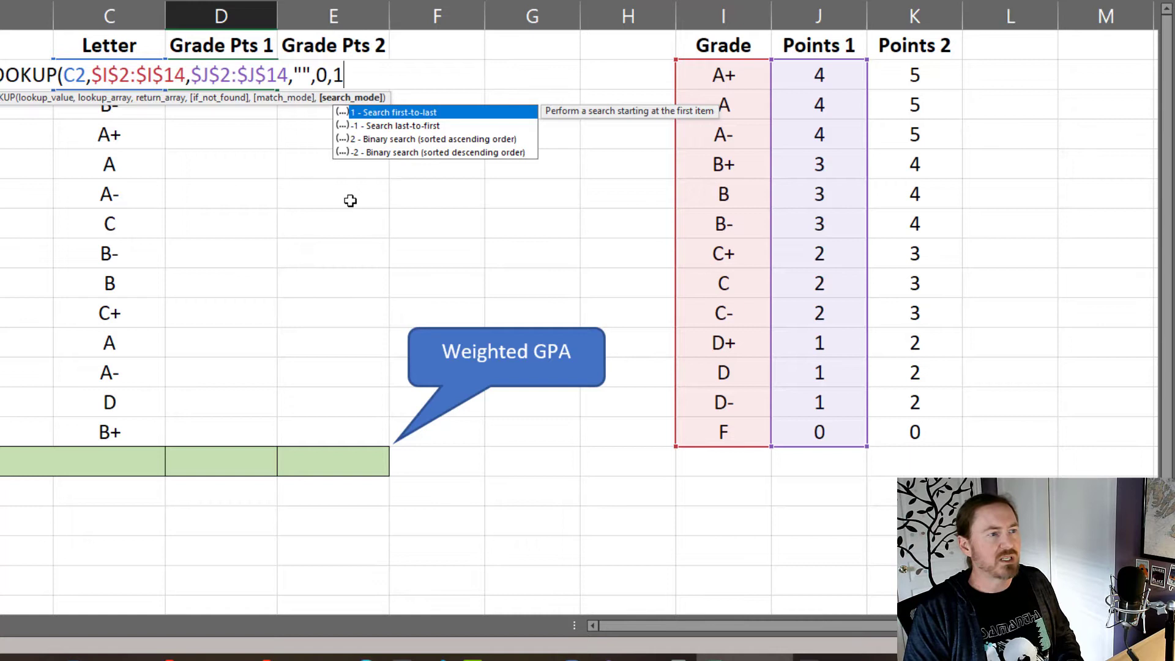
key("Escape")
type(")")
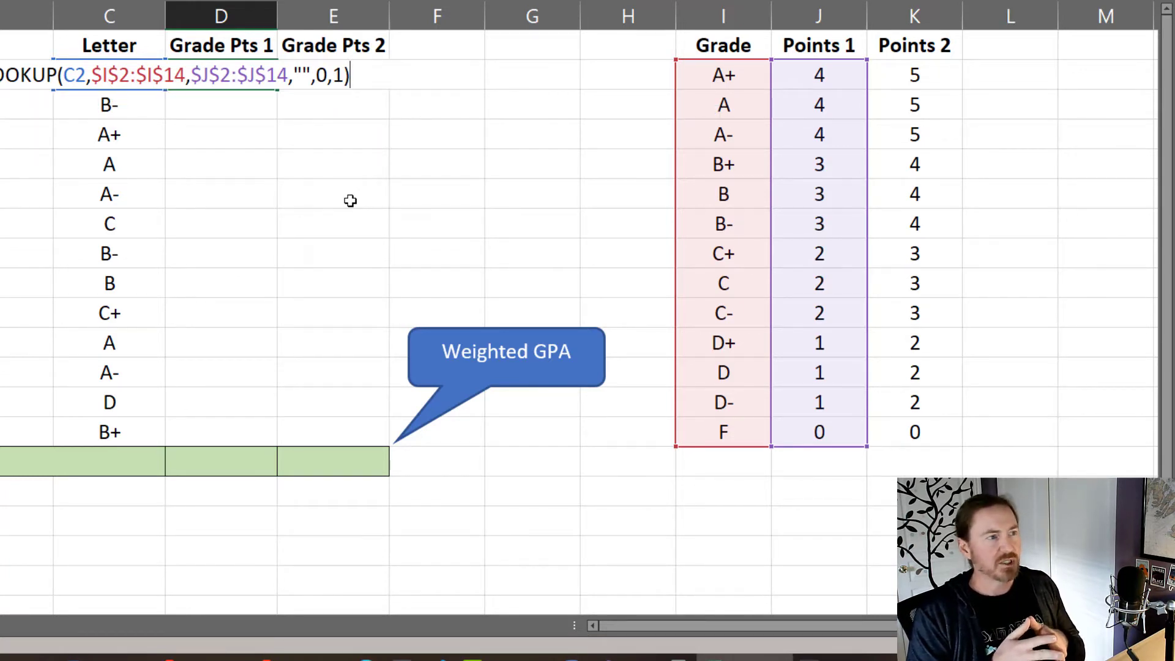
Commit the D2 lookup and fill it down to D14 for every class
key("ctrl+Return")
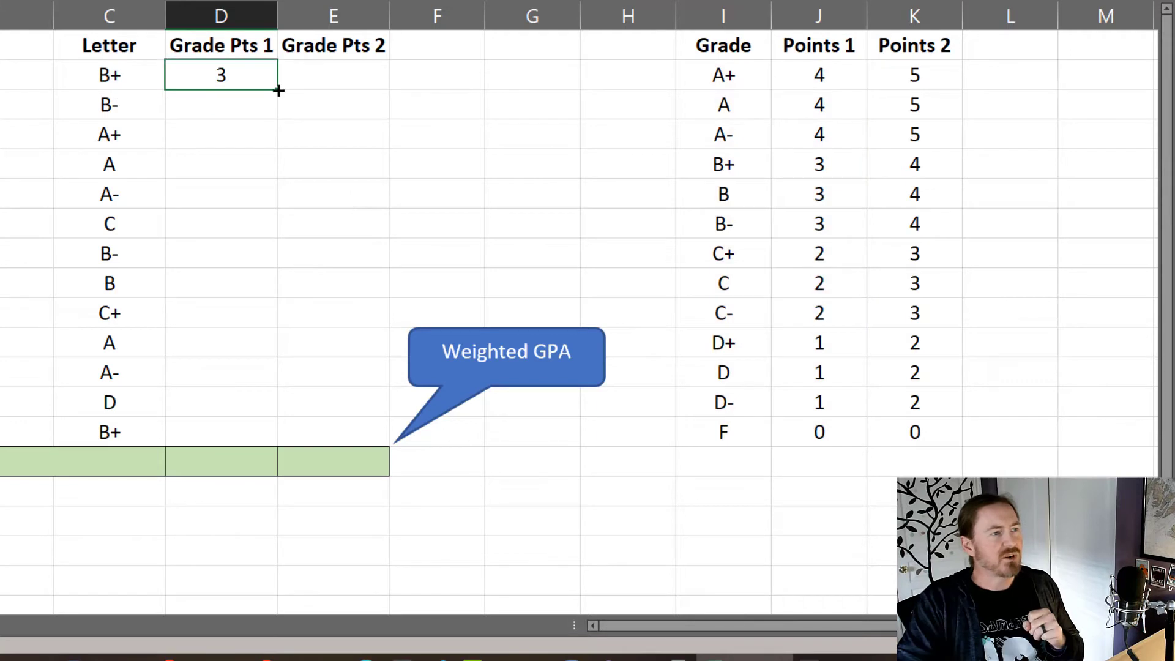
left_click_drag(277, 90, 275, 446)
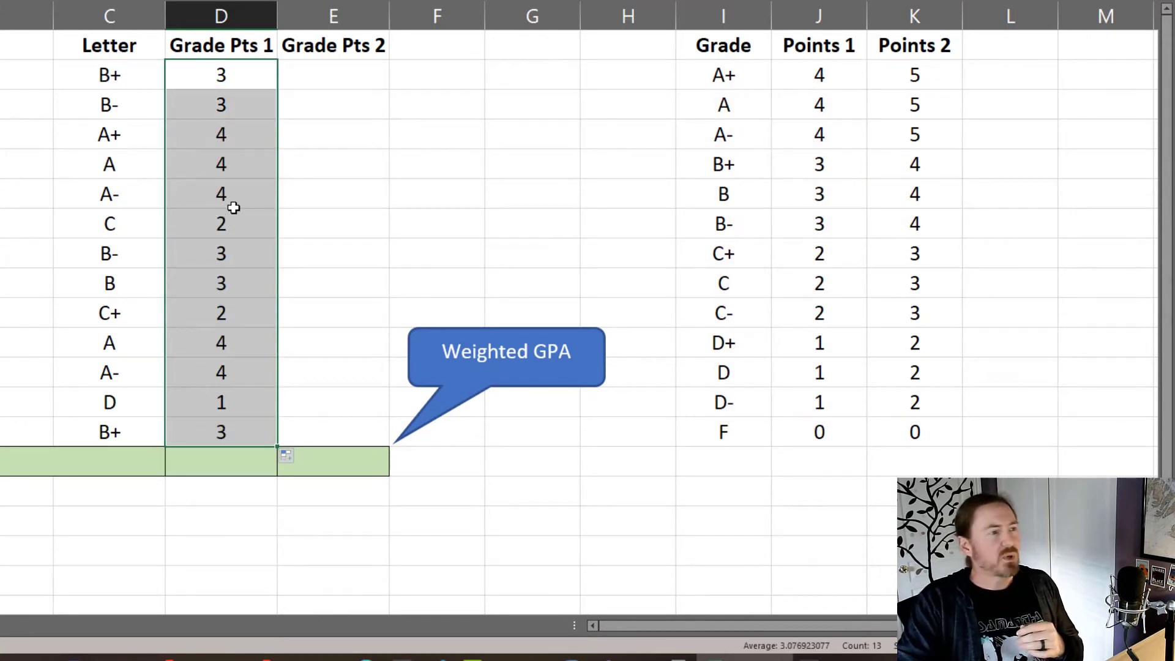
left_click(220, 193)
Test the lookup by entering A-, then D, then restoring B+ as the first class's grade
left_click(125, 75)
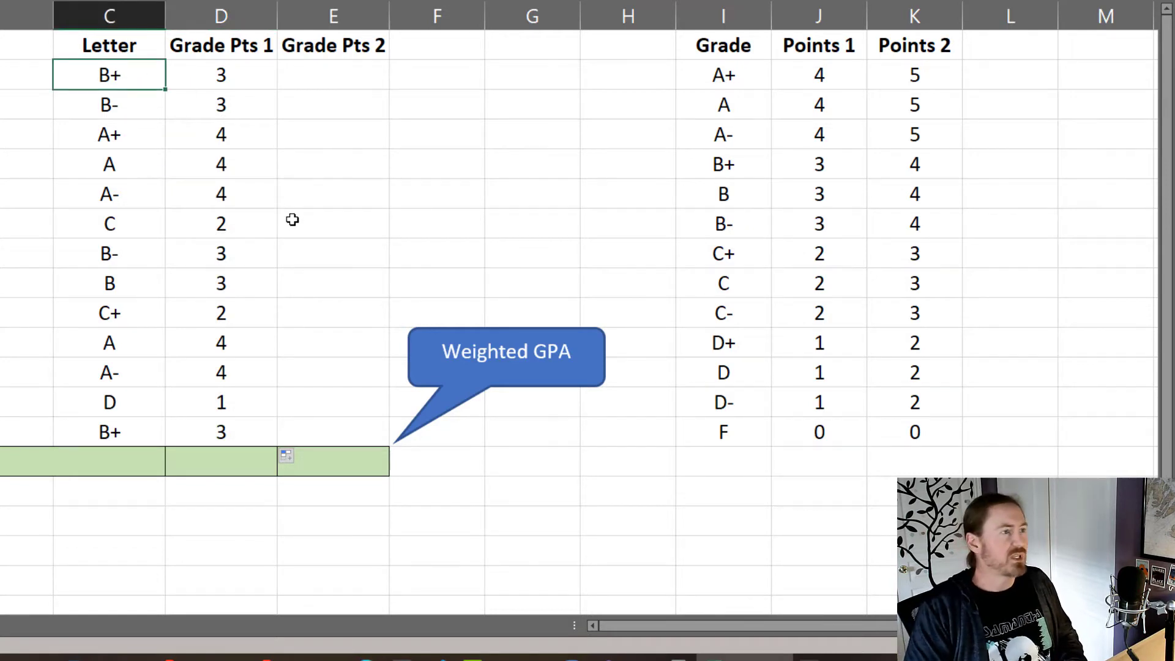
type("A-")
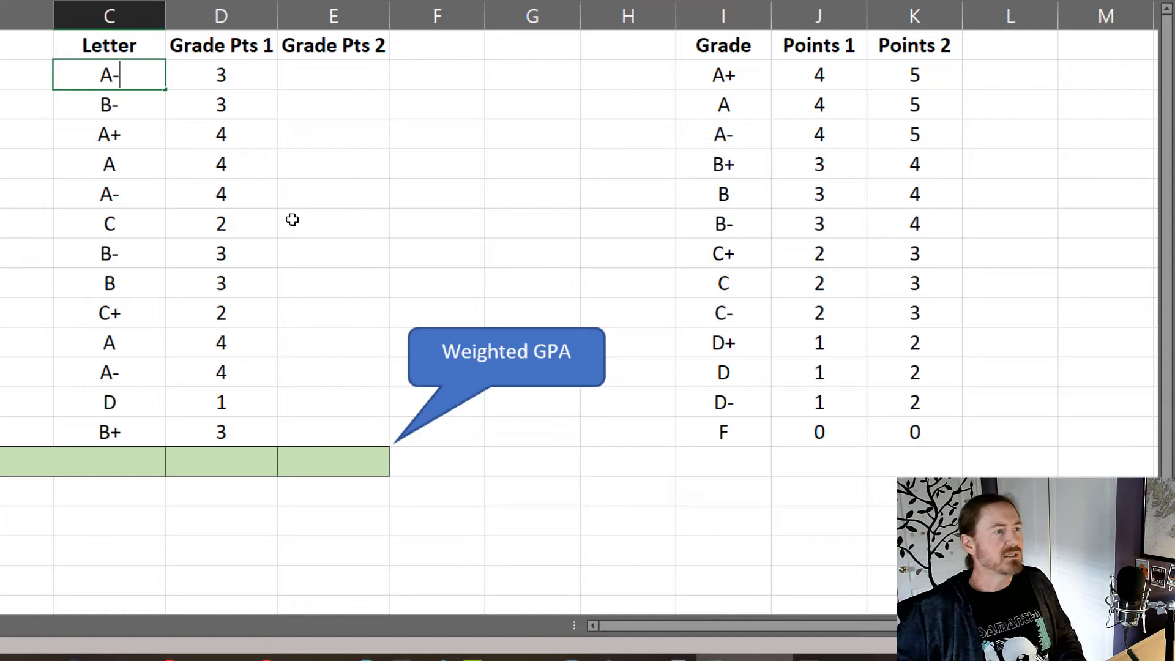
key("Return")
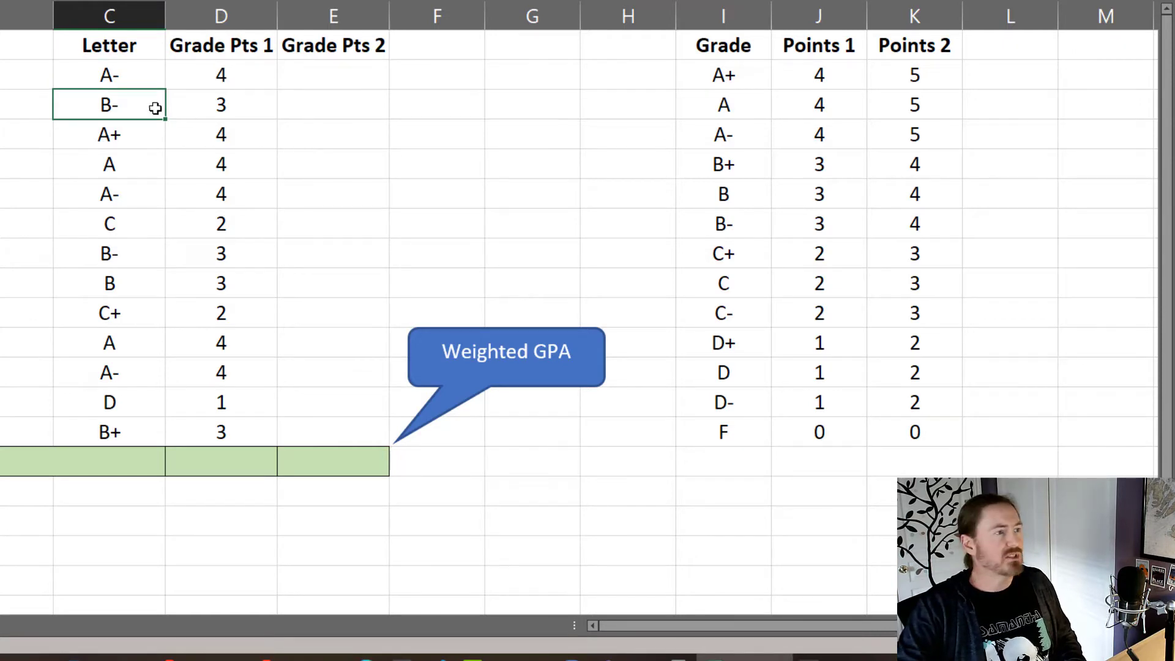
left_click(134, 76)
type("D")
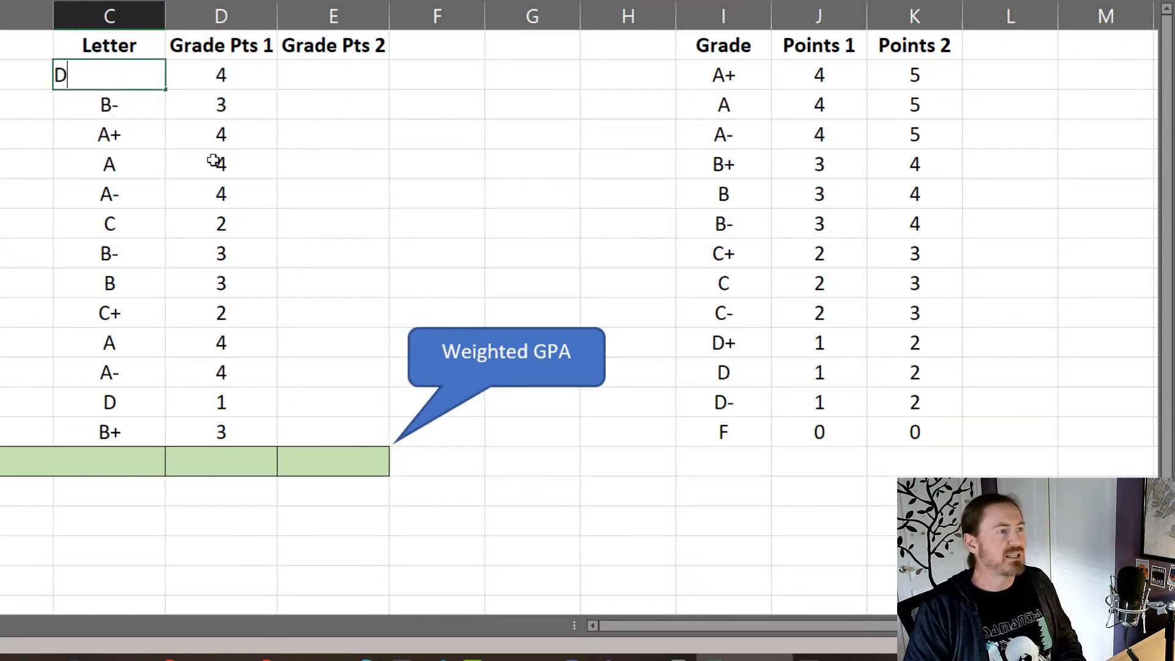
key("Return")
key("Up")
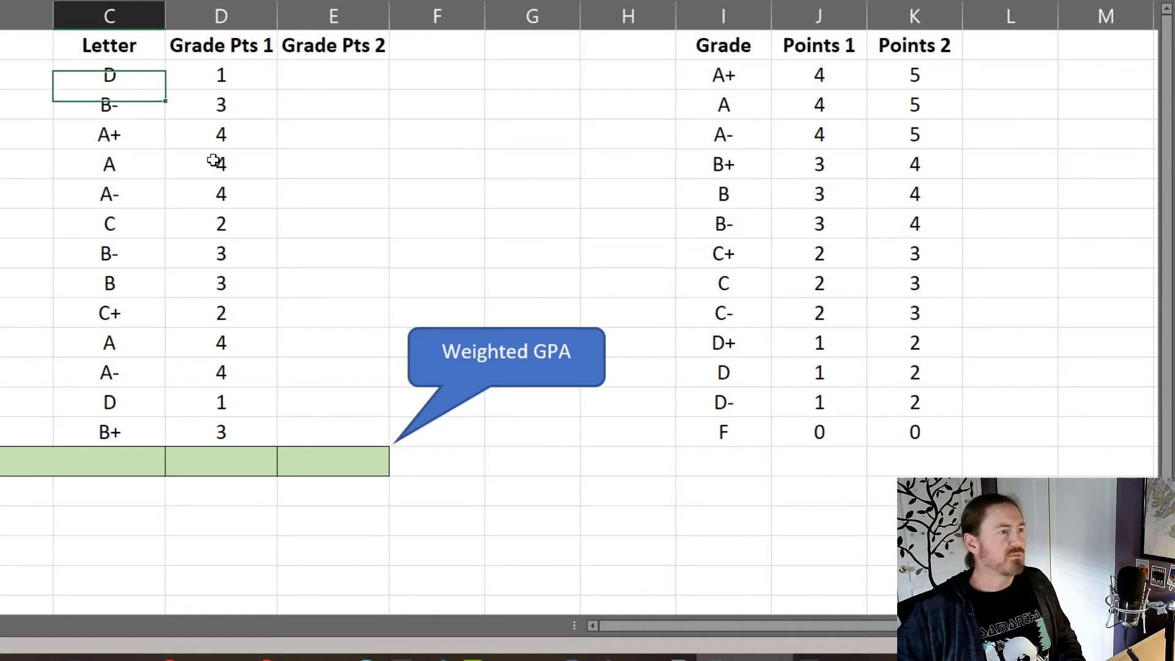
type("B+")
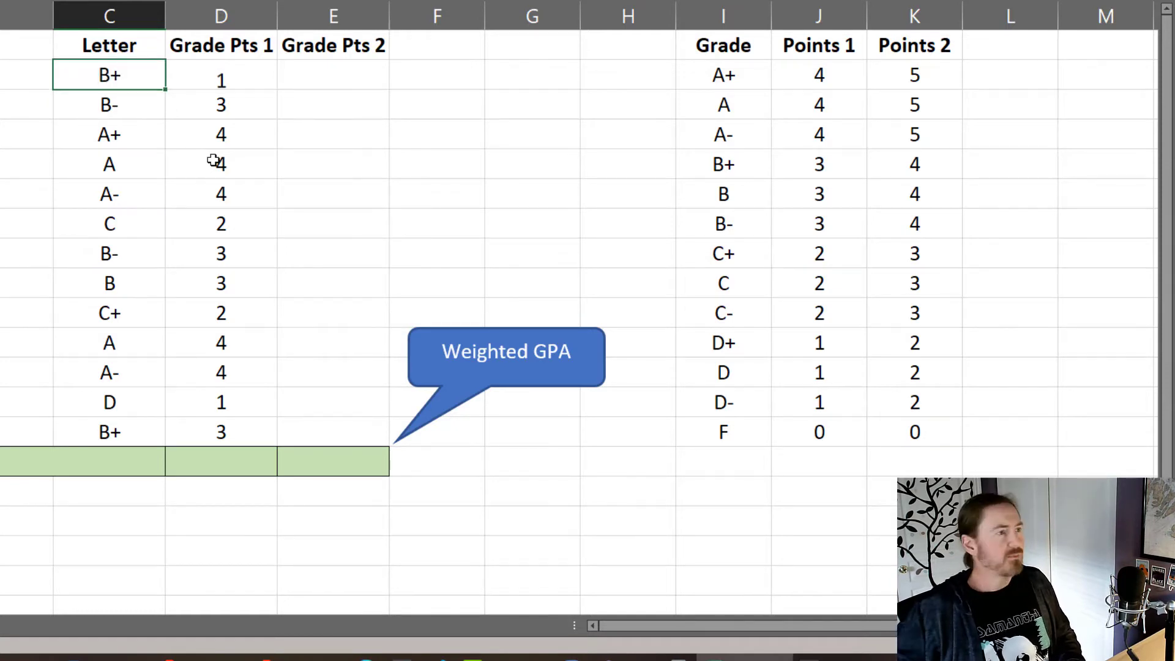
key("Return")
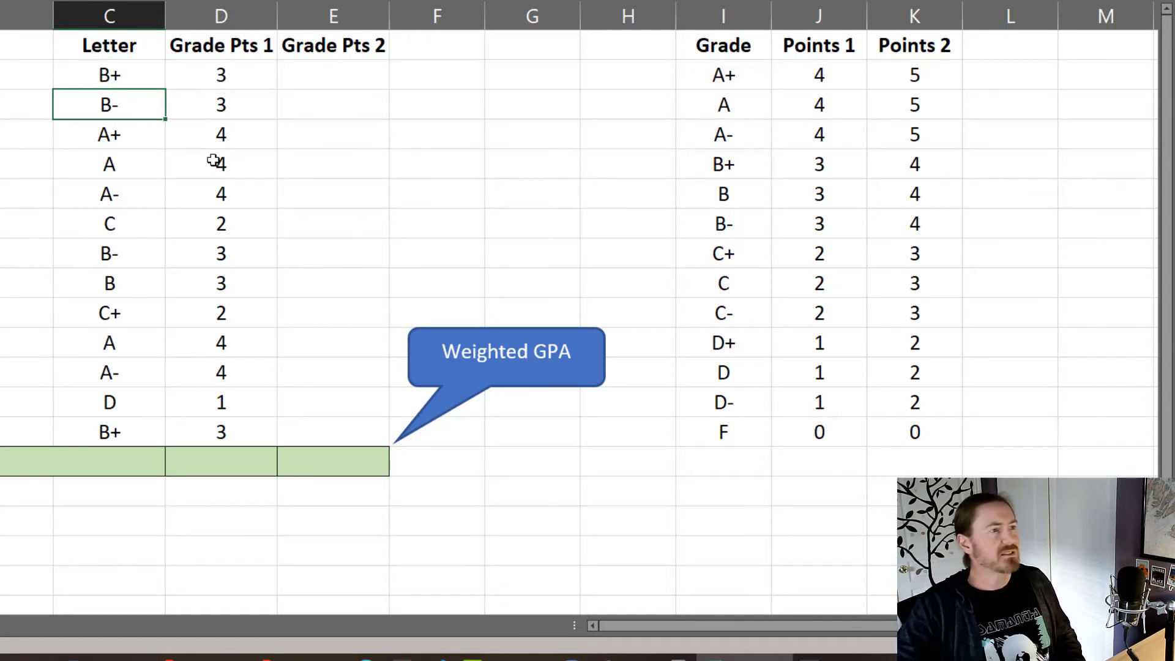
key("Return")
Replace the C grade with W, then F, and finally NP so its points go blank
left_click(136, 218)
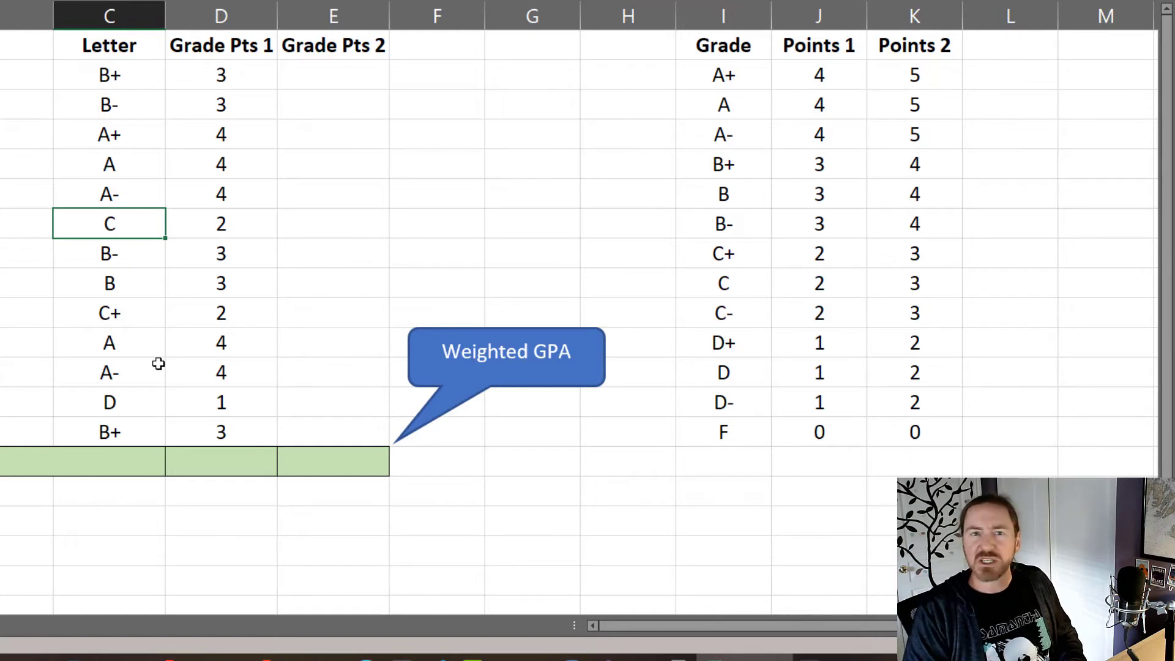
type("W")
key("Return")
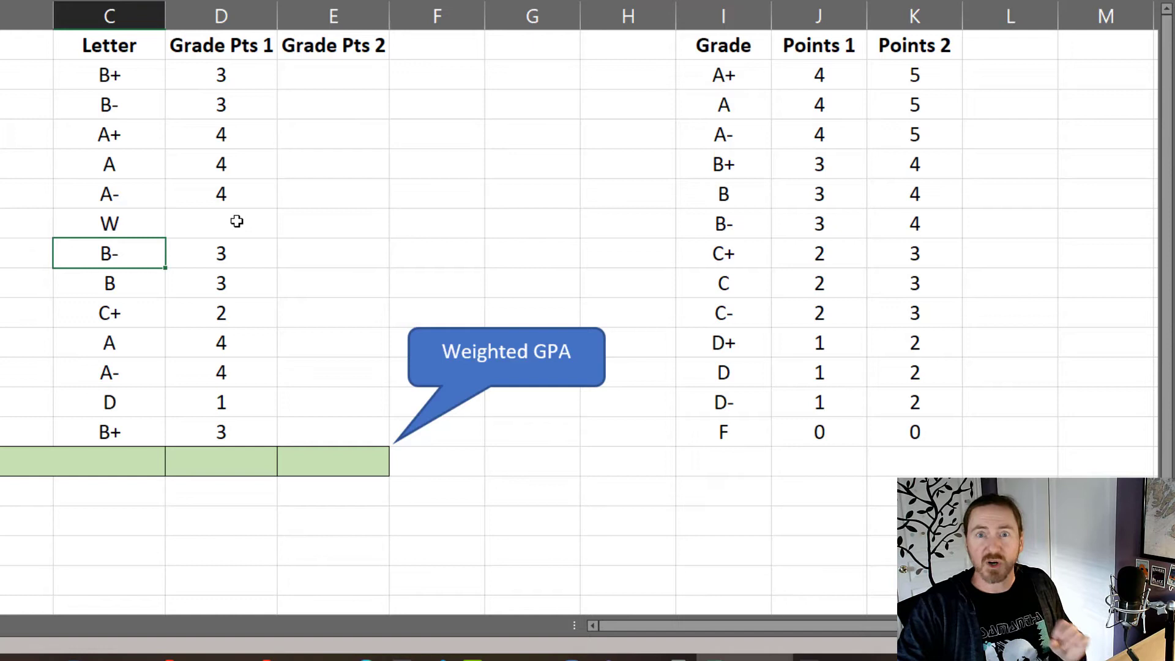
left_click(120, 225)
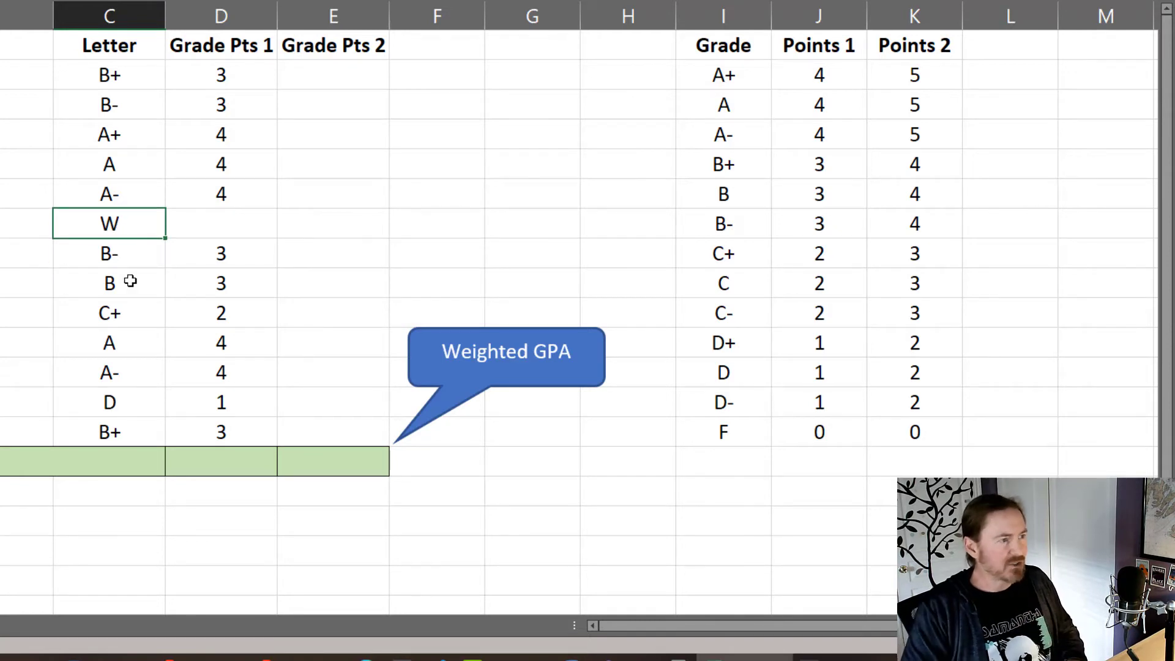
key("F2")
key("BackSpace")
type("F")
key("Return")
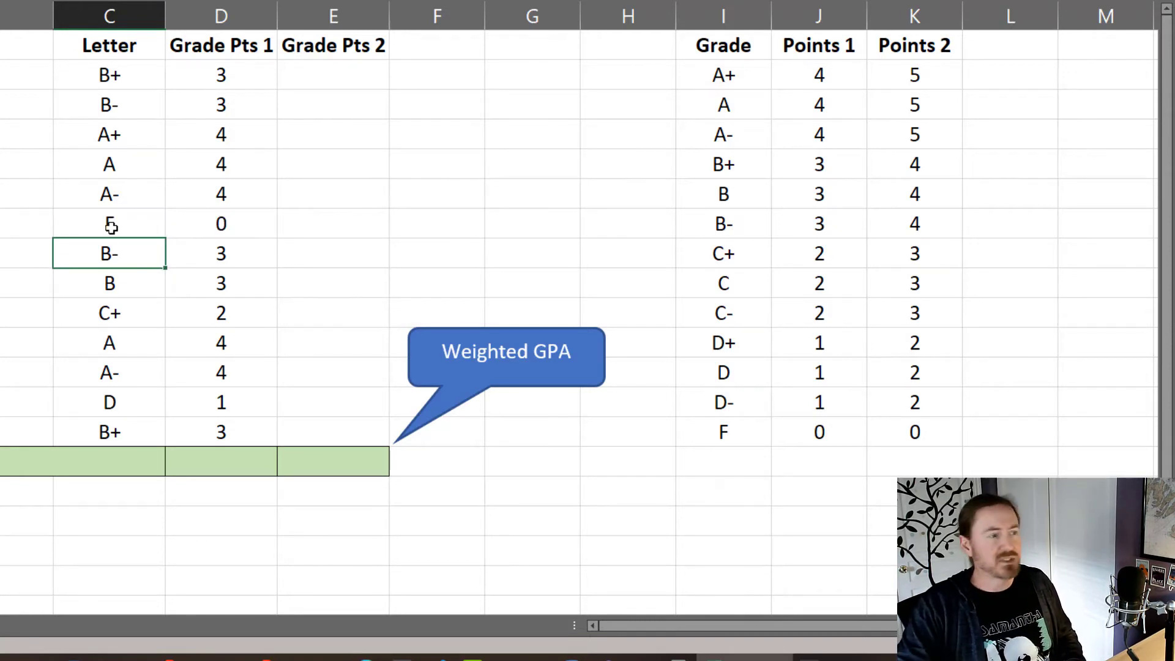
left_click(111, 227)
type("NP")
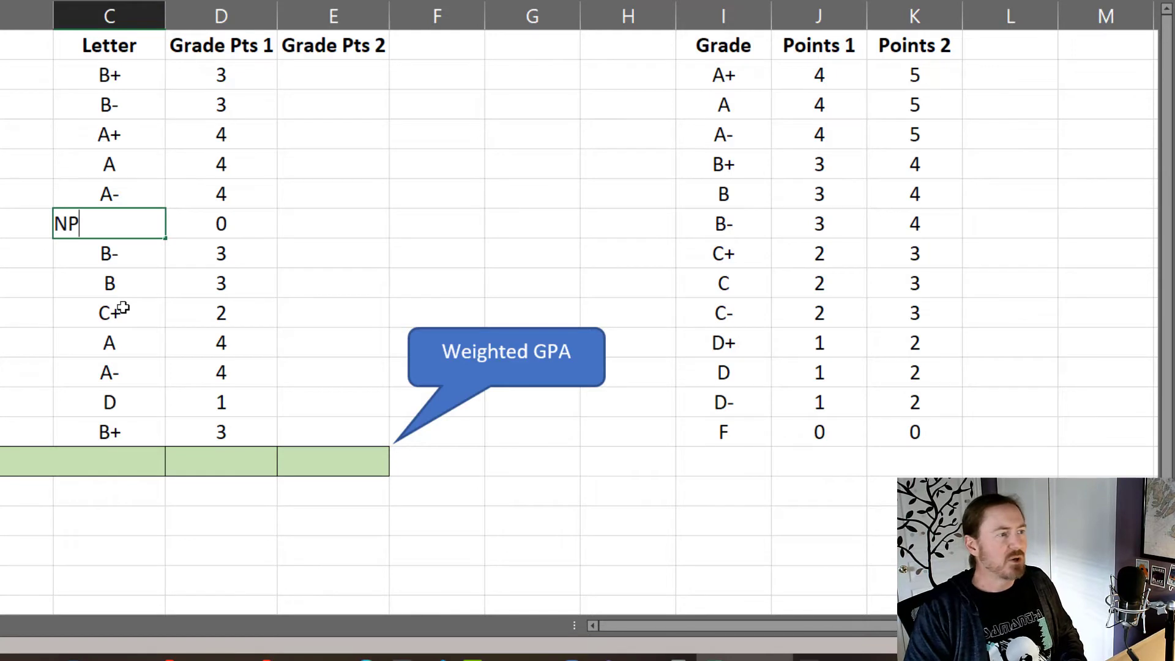
key("Return")
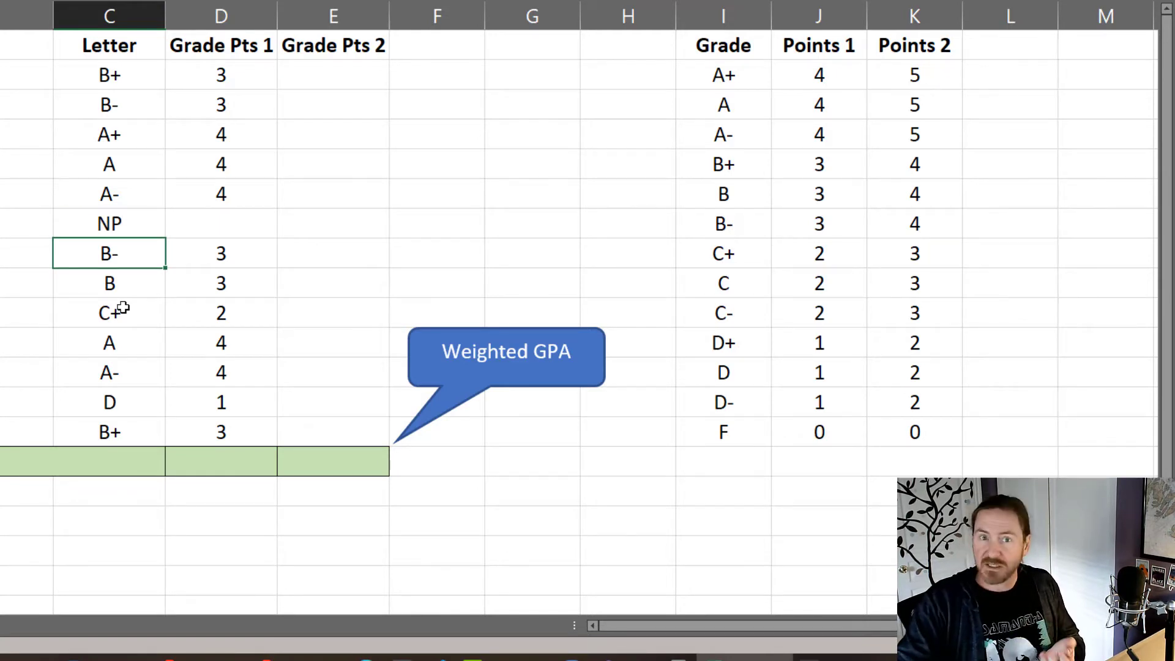
Enter =SUM(D2:D14)/COUNT(D2:D14) in D15, the Grade Pts 1 total row
left_click(214, 467)
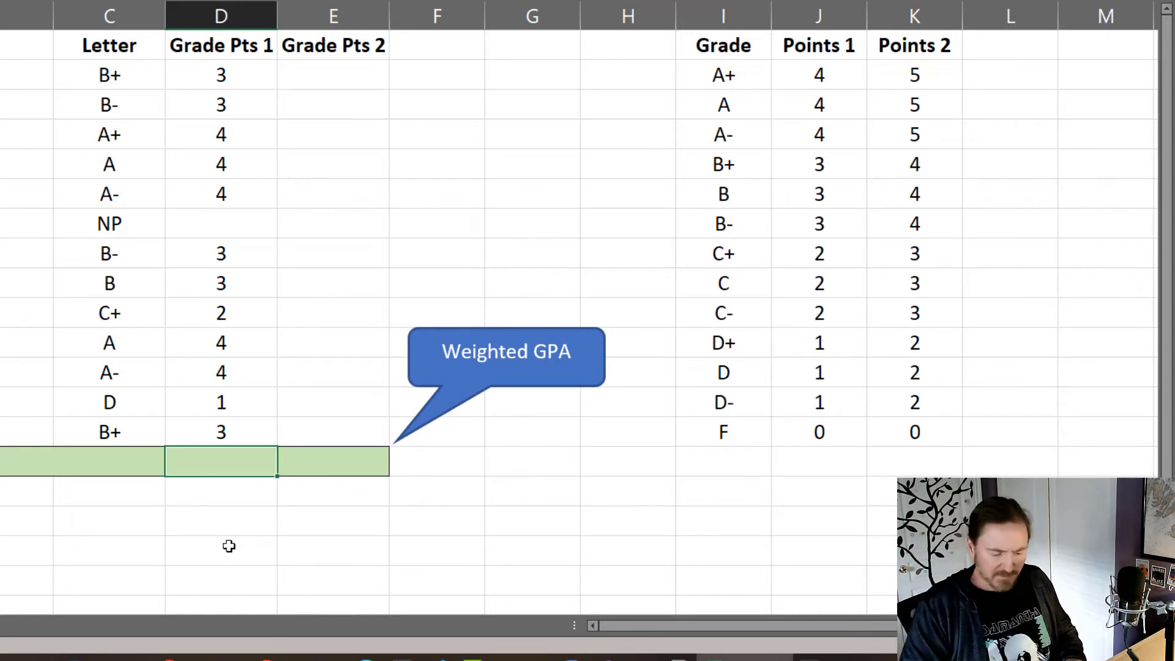
type("=sum(")
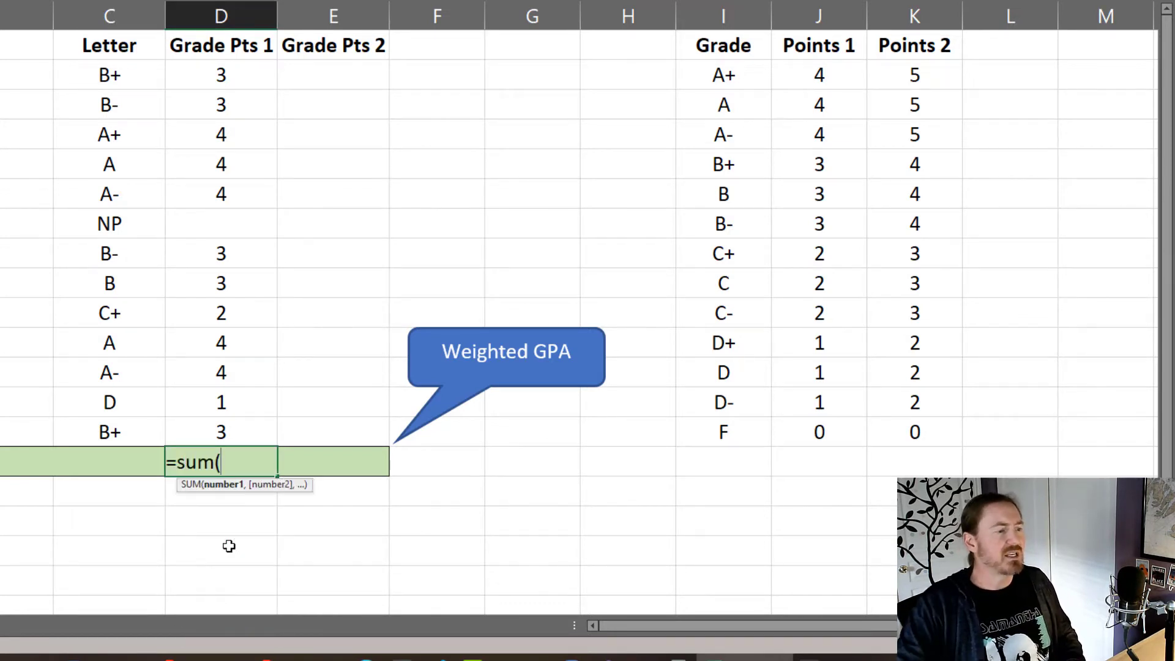
left_click_drag(197, 70, 220, 430)
type(")/")
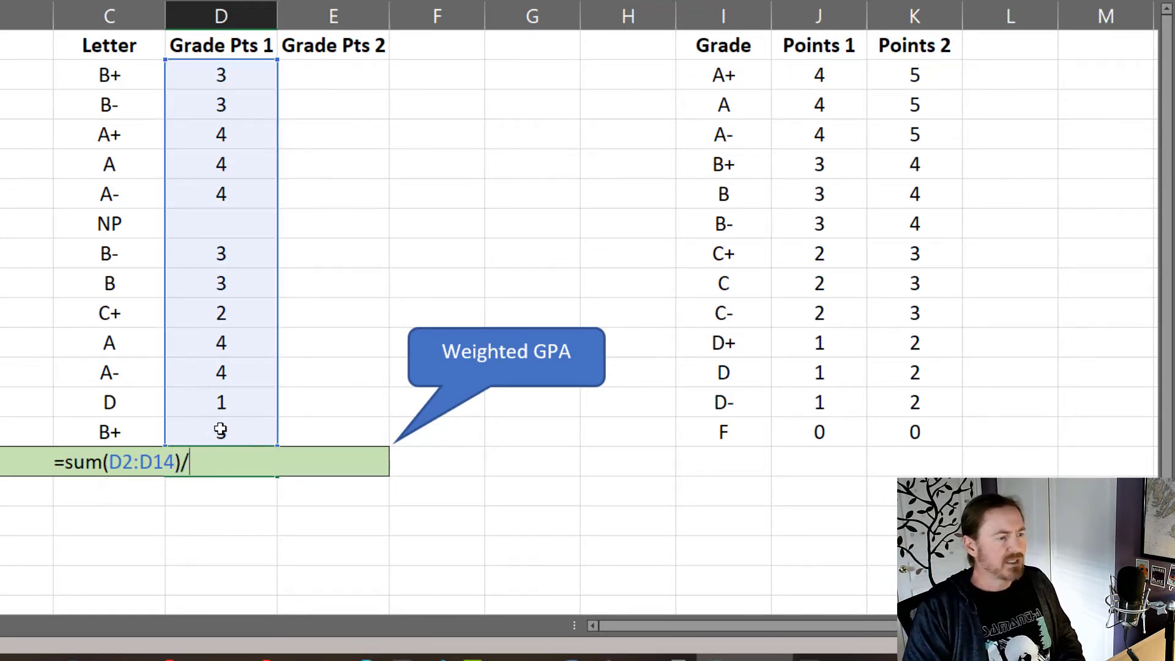
type("count(")
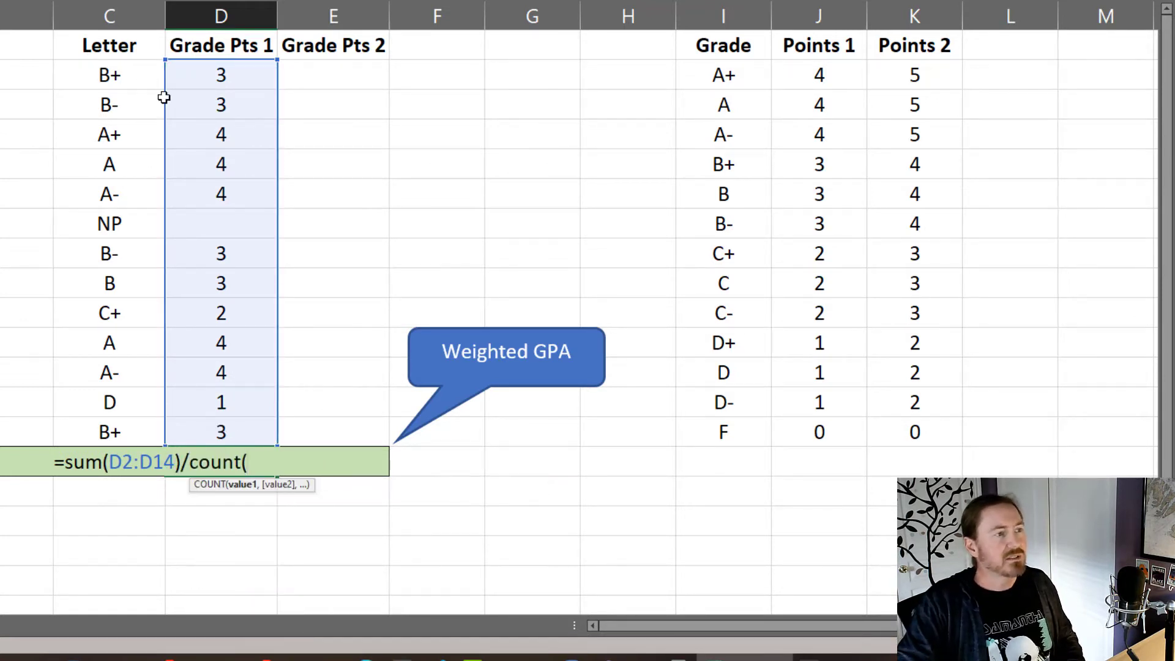
left_click_drag(221, 76, 244, 433)
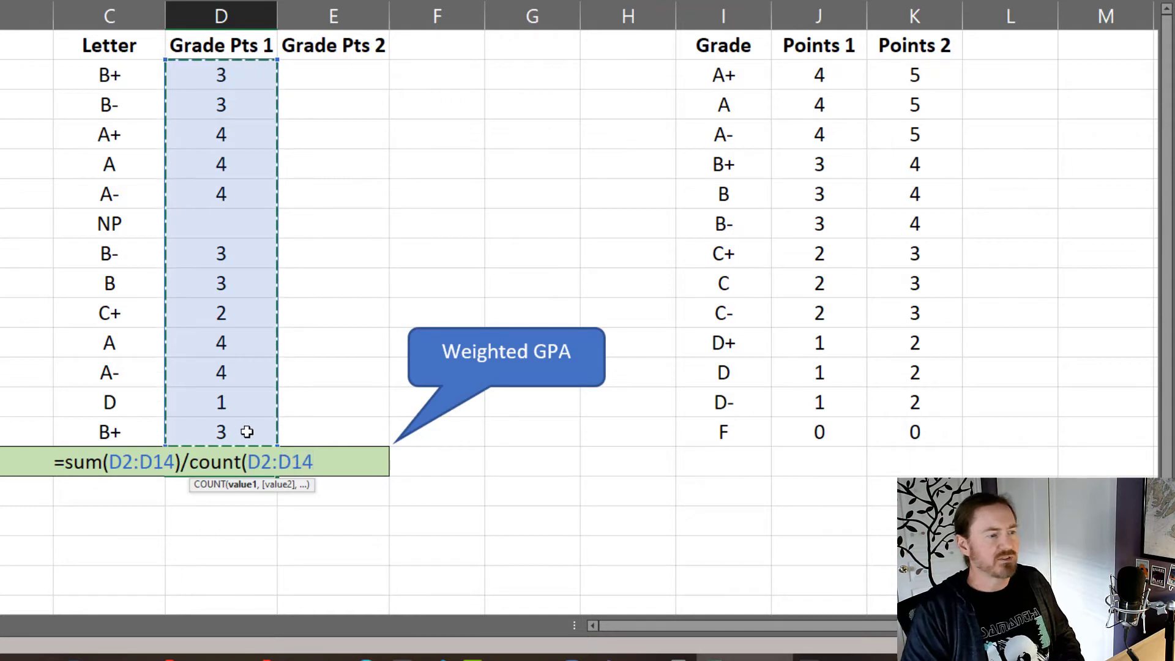
type(")")
key("Return")
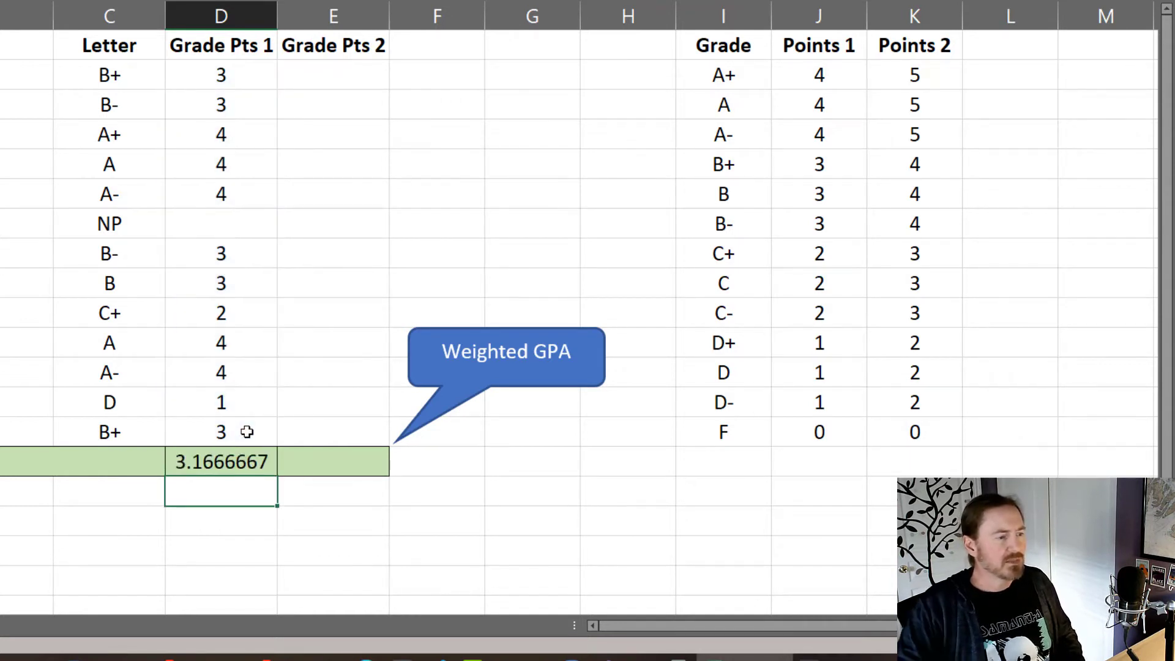
Adjust the GPA's decimal places so it displays as 3.17
left_click(252, 464)
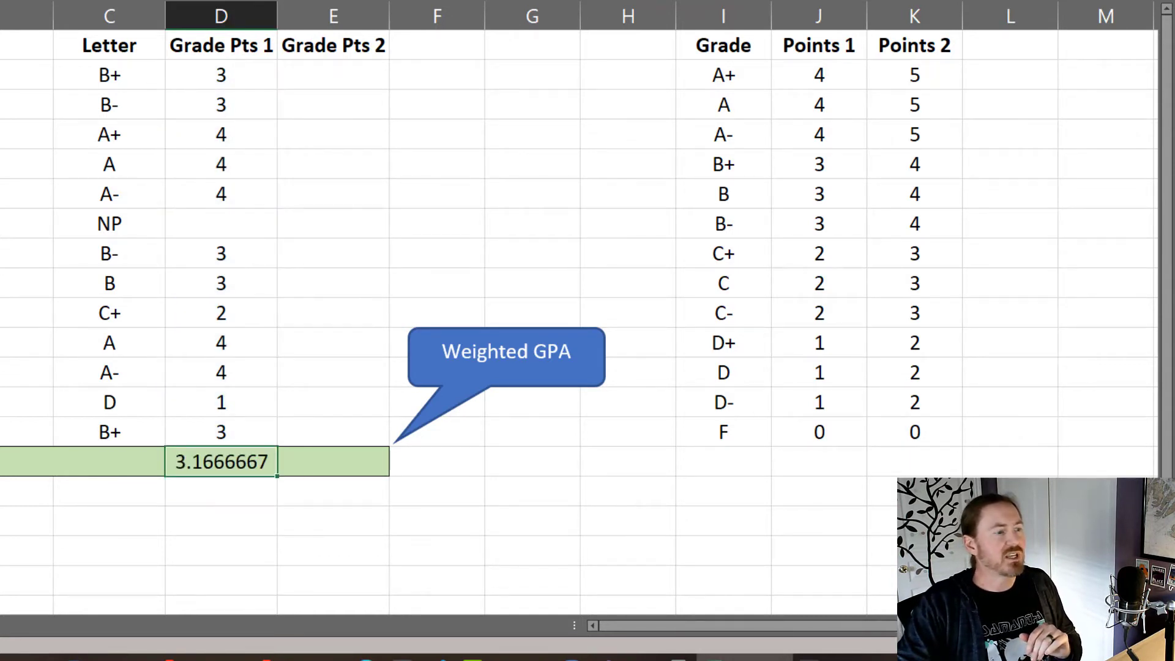
key("alt+h")
key("9")
key("alt+h")
key("9")
key("alt+h")
key("9")
key("alt+h")
key("9")
key("alt+h")
key("9")
key("alt+h")
key("9")
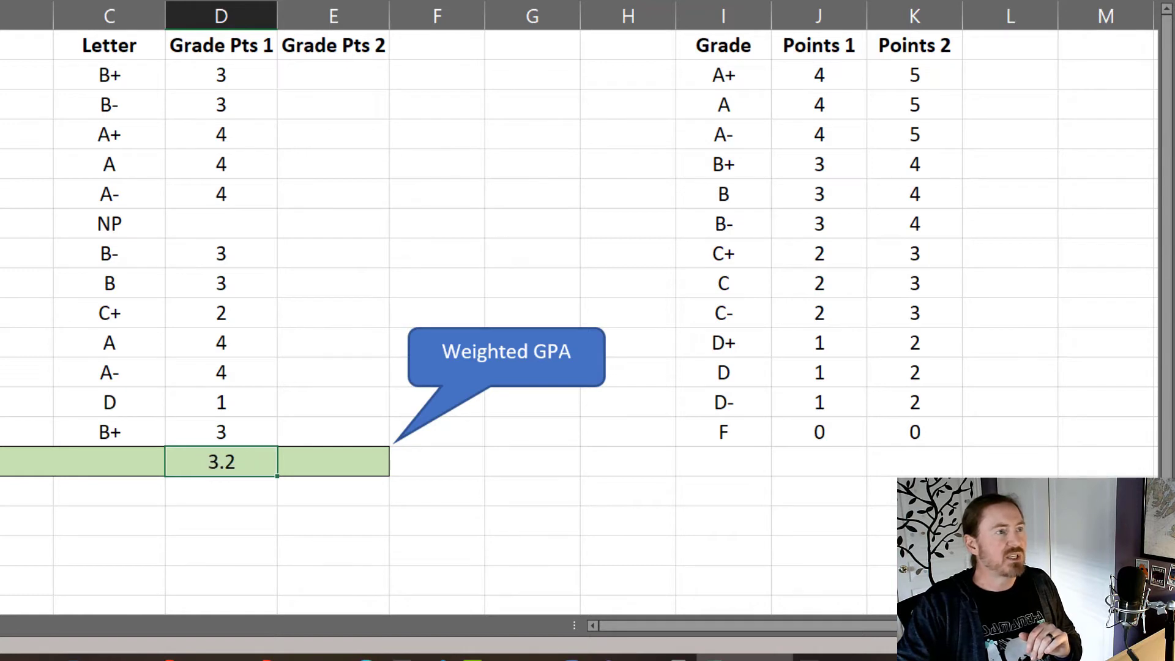
key("alt+h")
key("0")
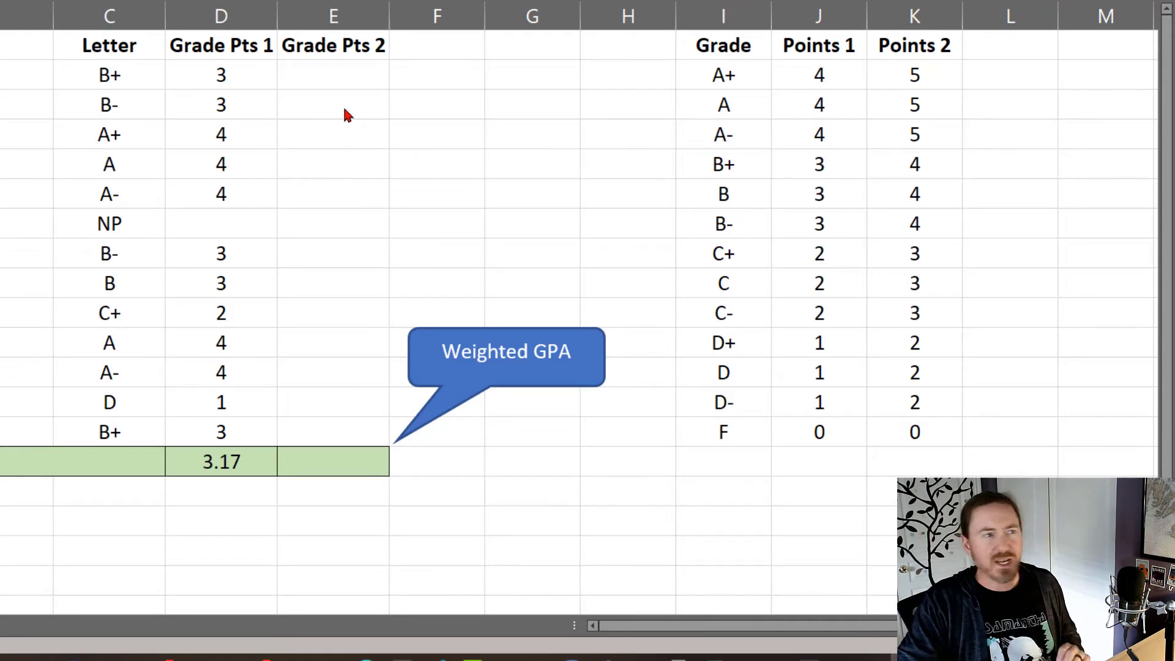
Type the placeholder =if(asdfasd,"standard pts","ap points") into E2
left_click(340, 87)
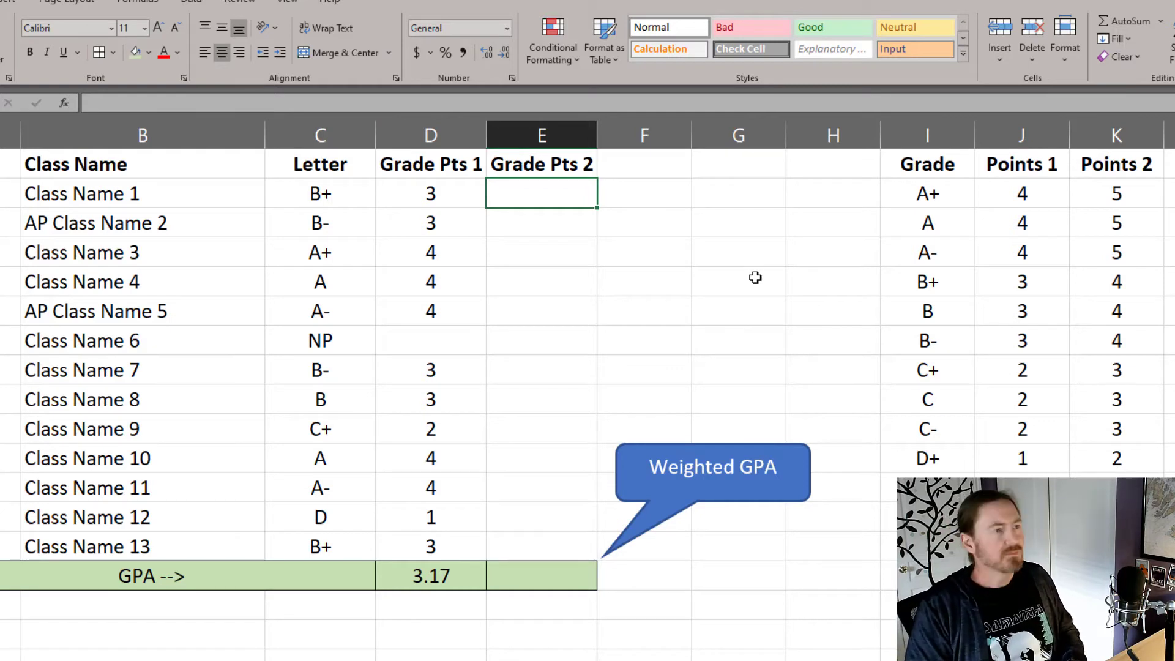
type("=")
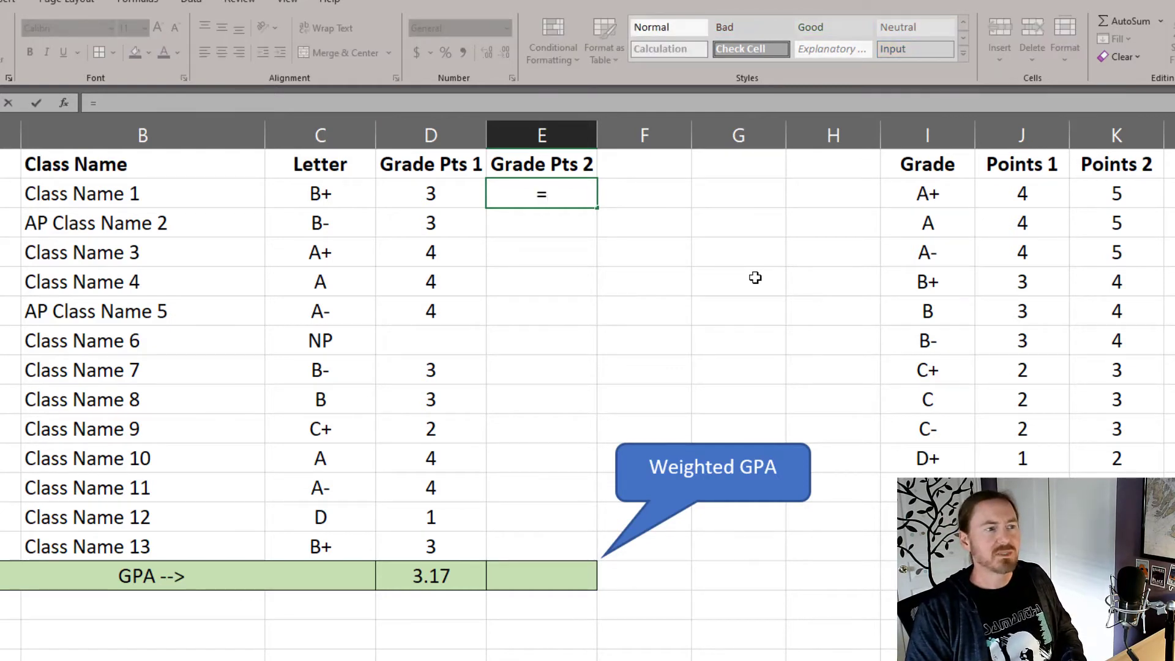
type("if(")
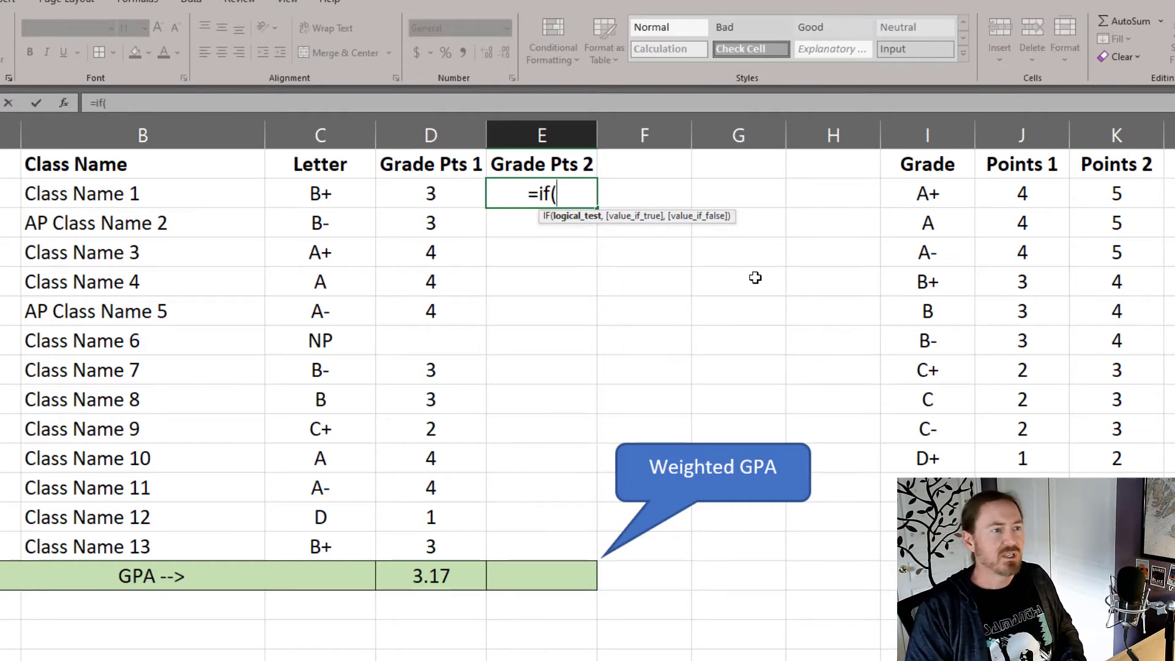
type("asdfasd")
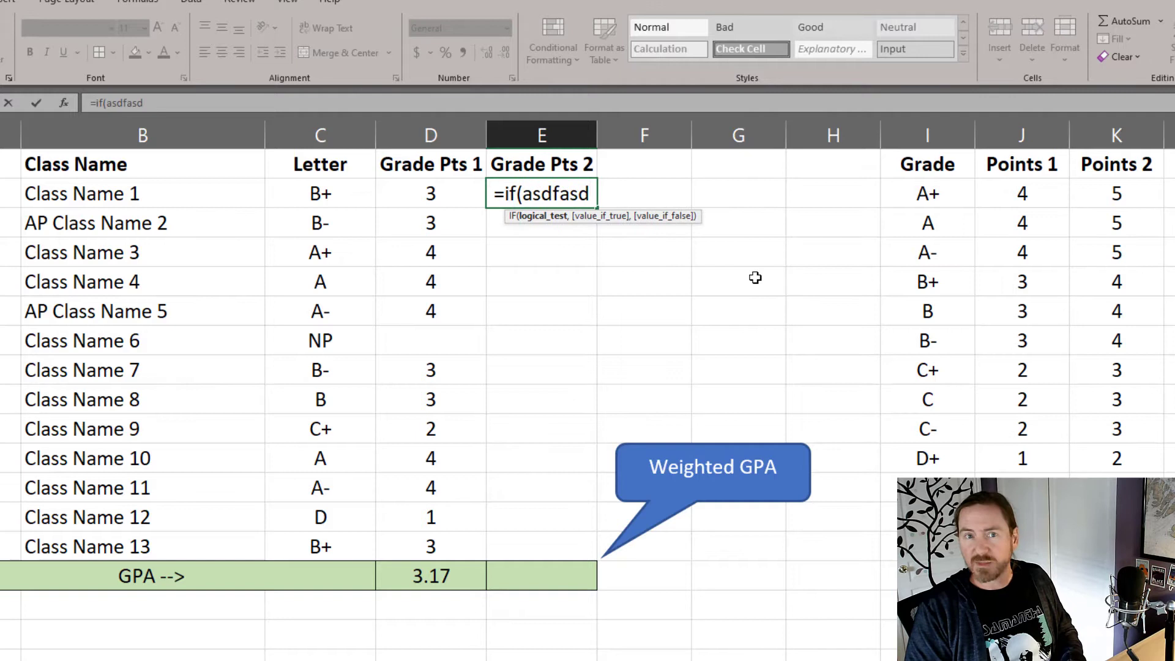
type(",")
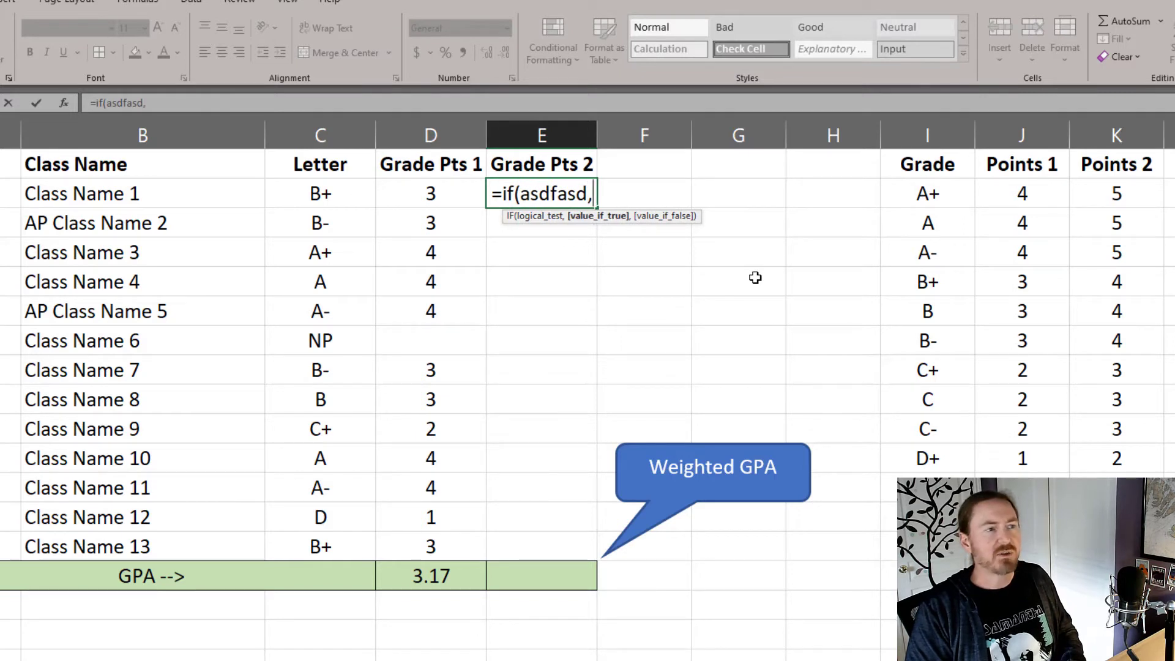
type("\"")
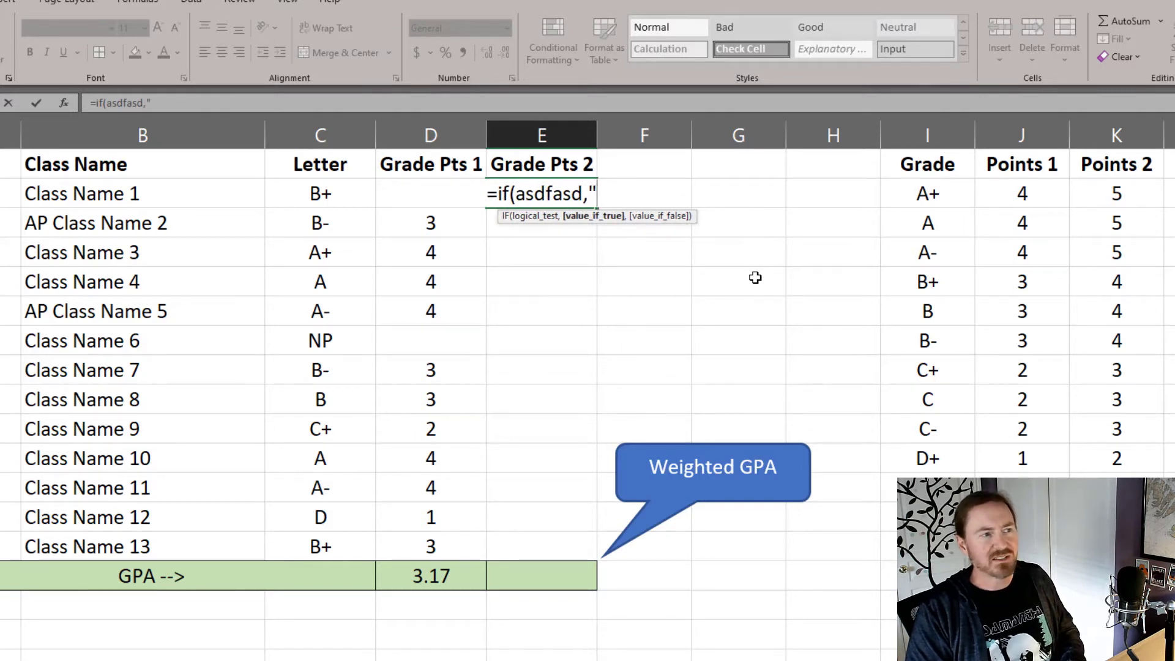
type("sta")
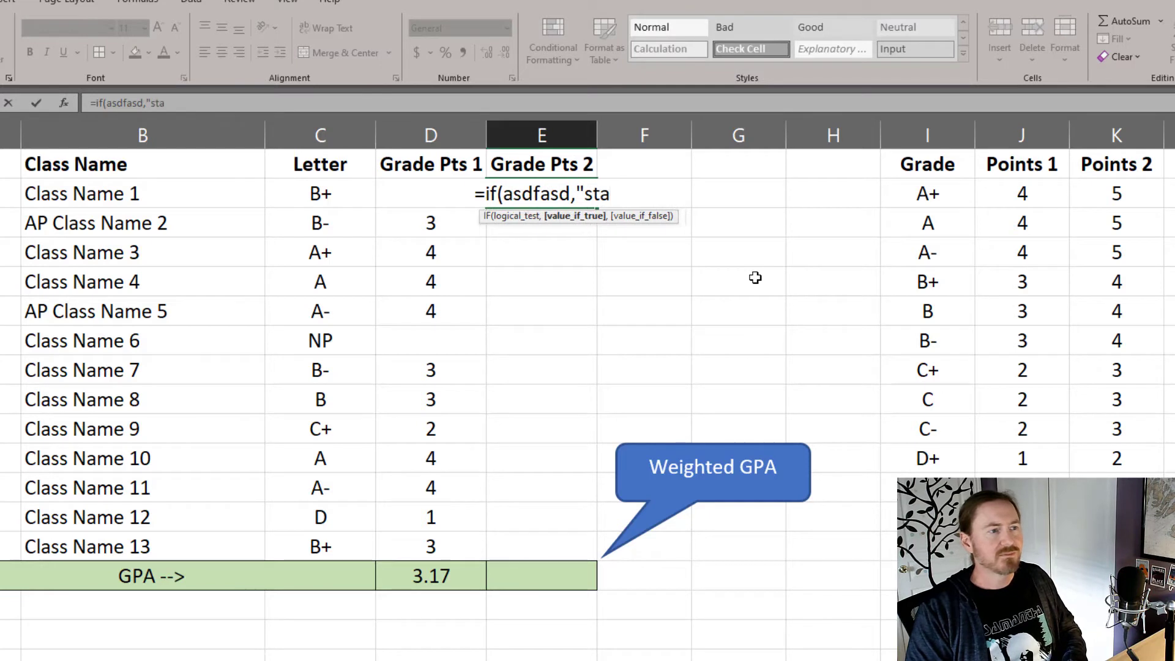
type("ndard pts\",")
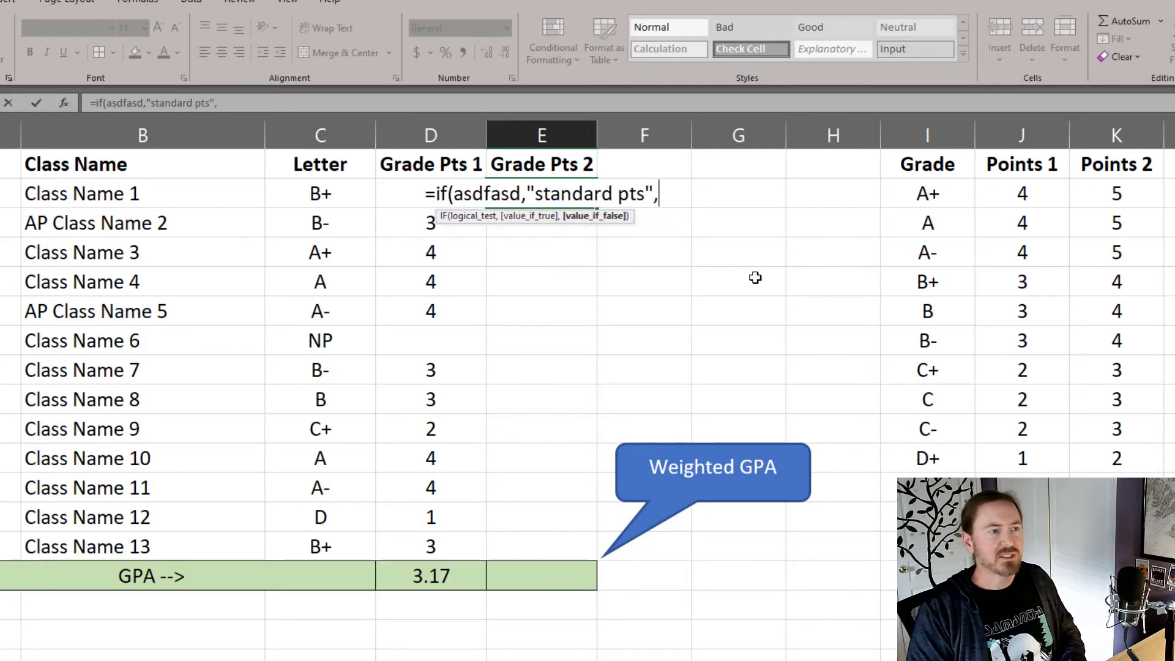
type("\"")
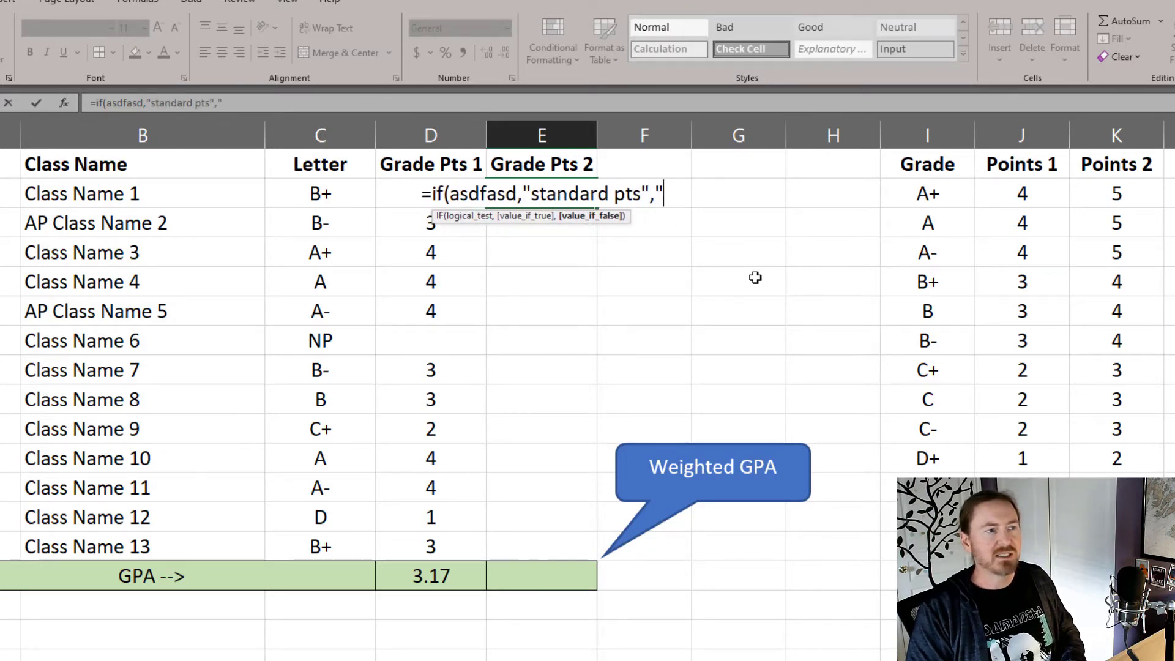
type("ap points\")")
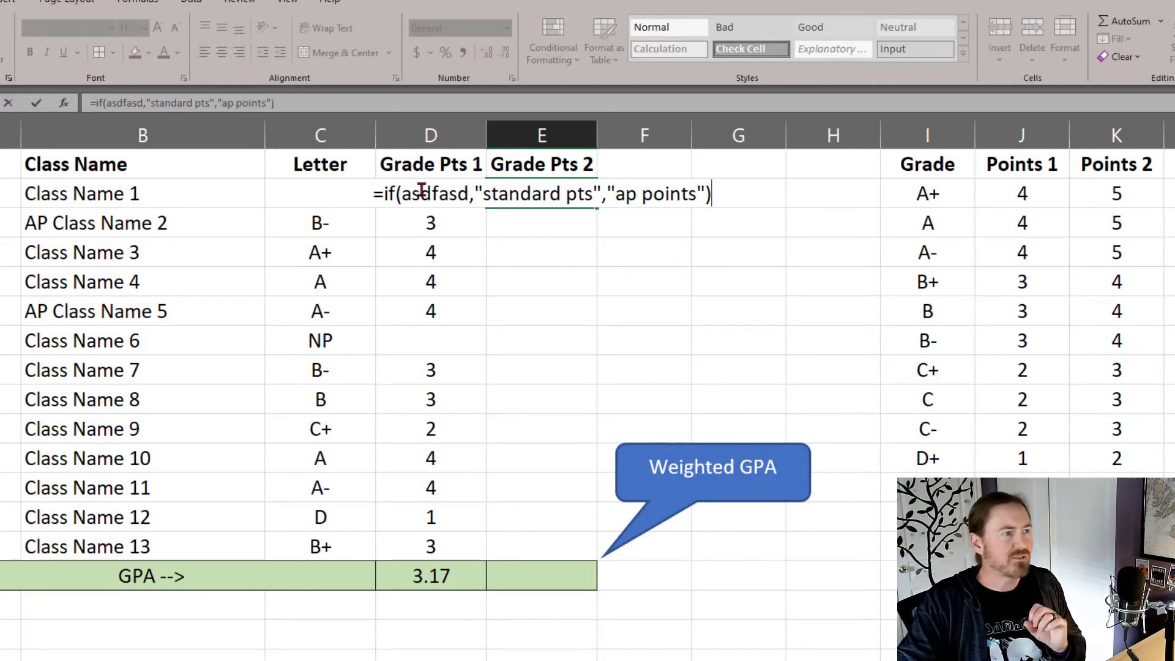
Replace the asdfasd test with iserror(find("AP",B2))
left_click(421, 194)
left_click(421, 216)
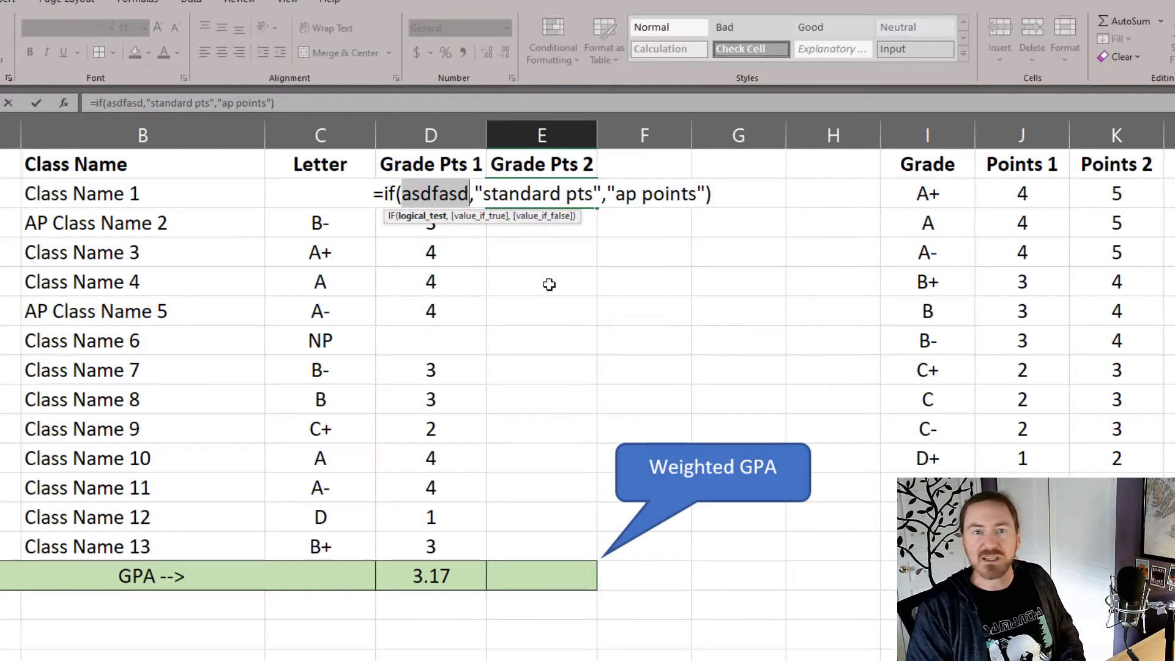
type("iserror")
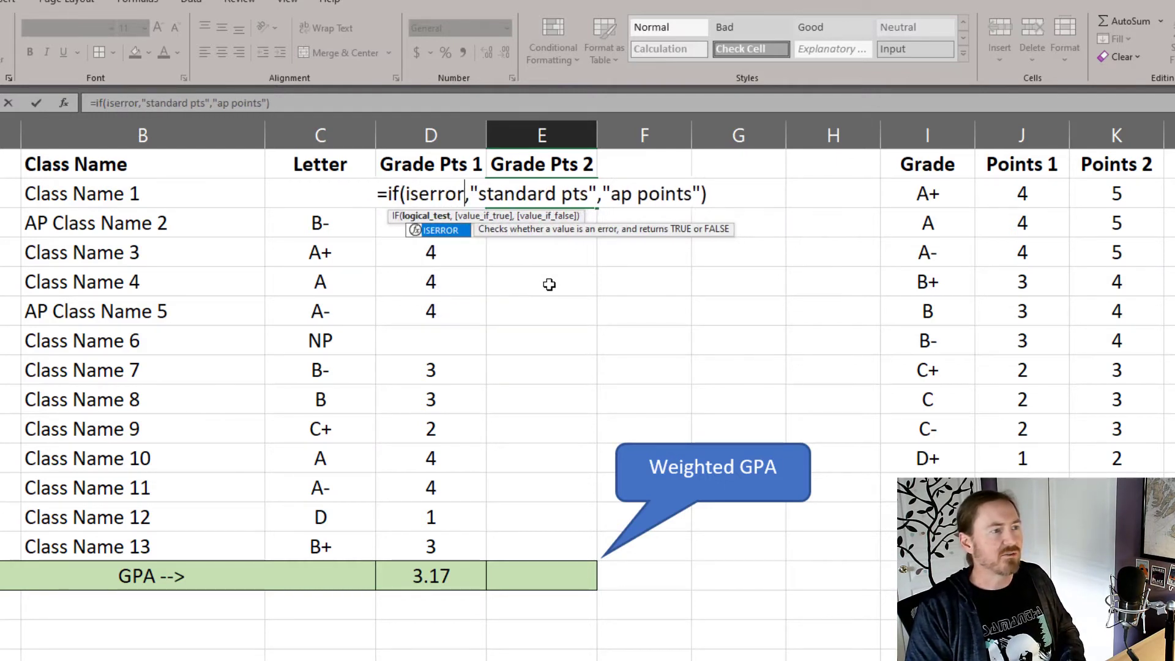
type("()")
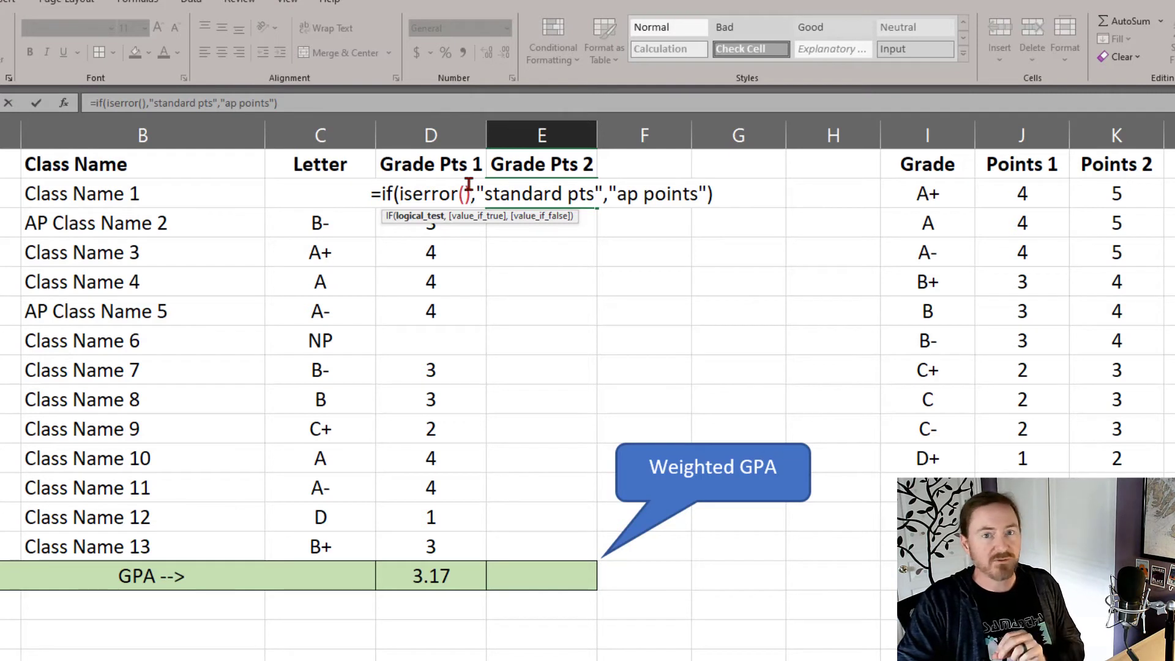
left_click(467, 186)
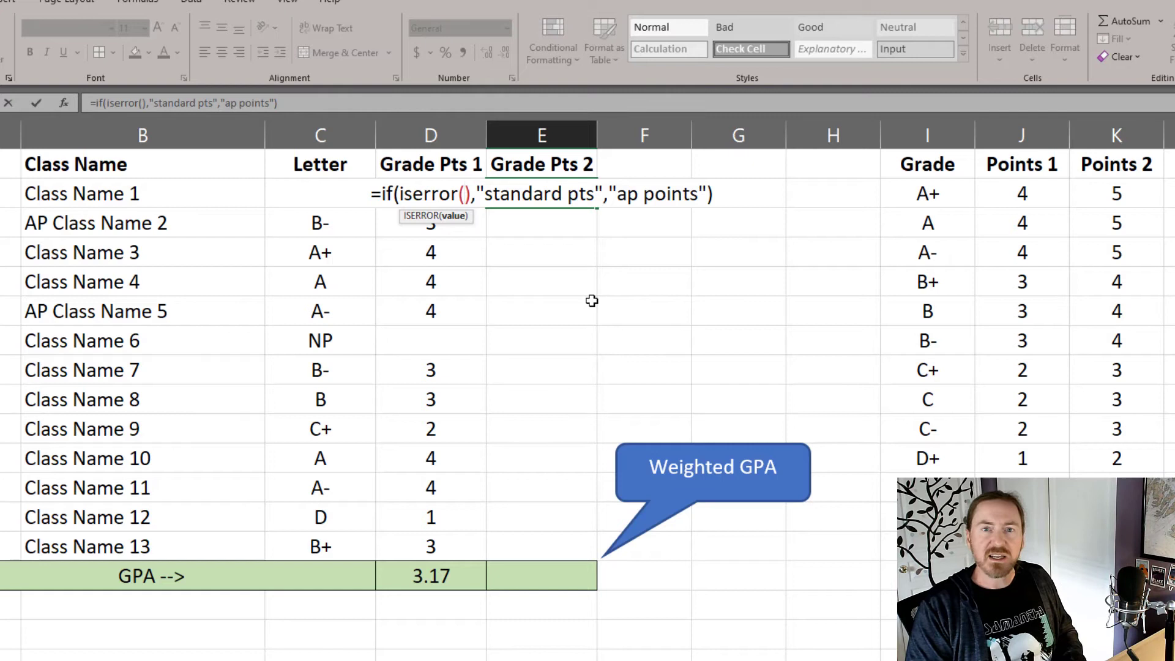
type("find")
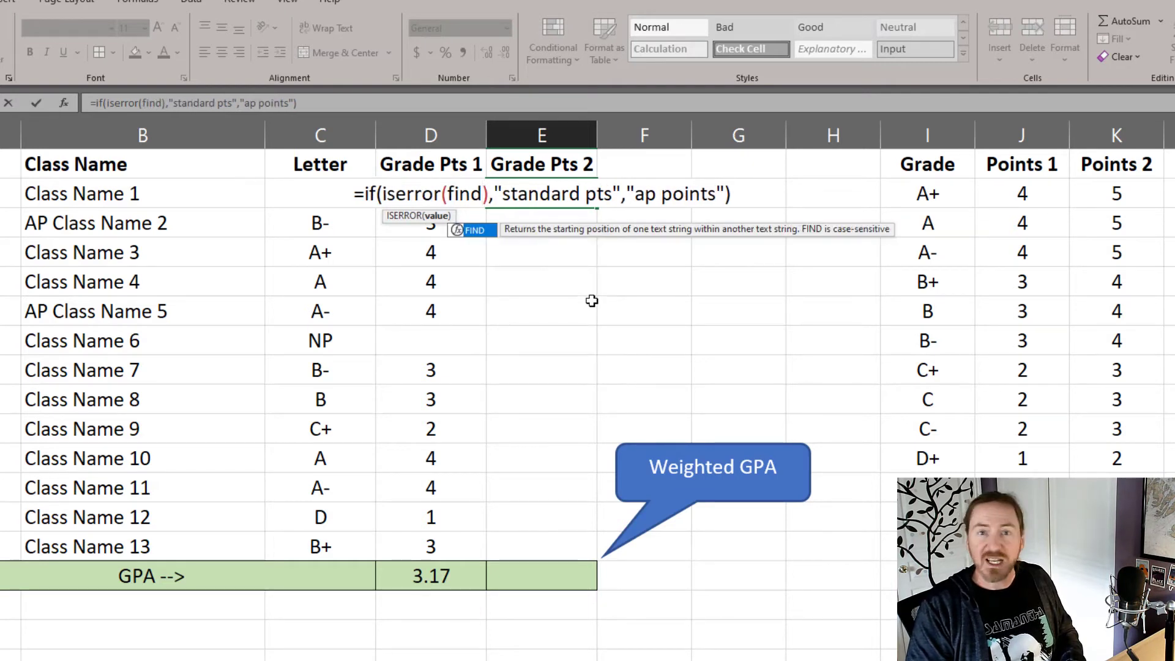
type("()")
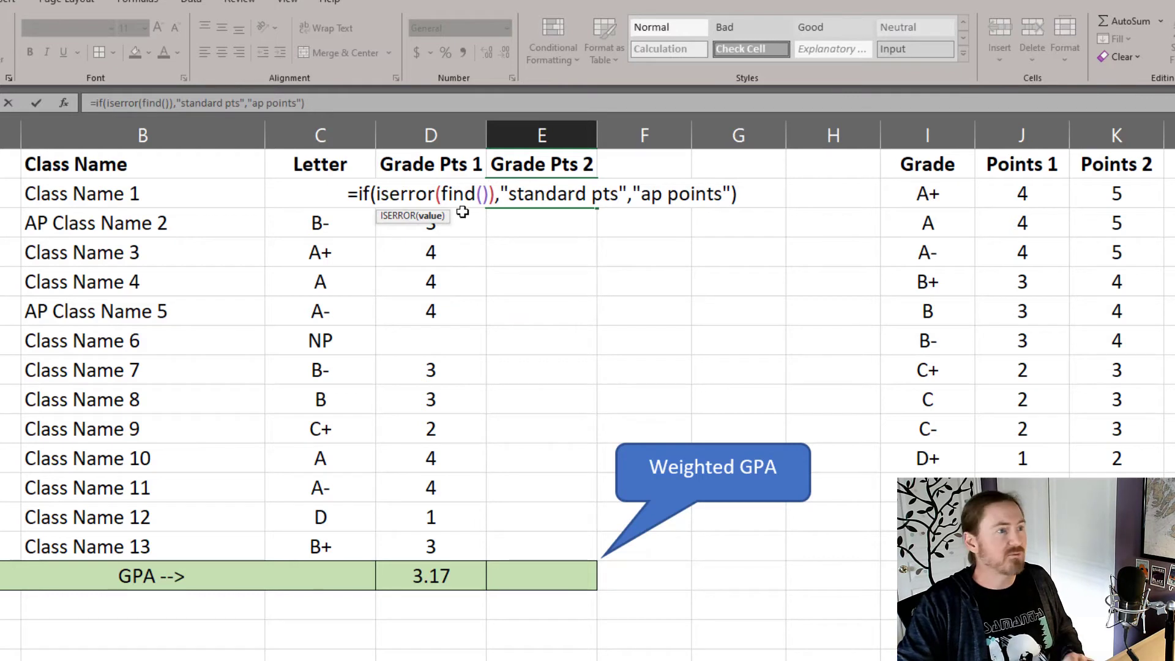
left_click(482, 194)
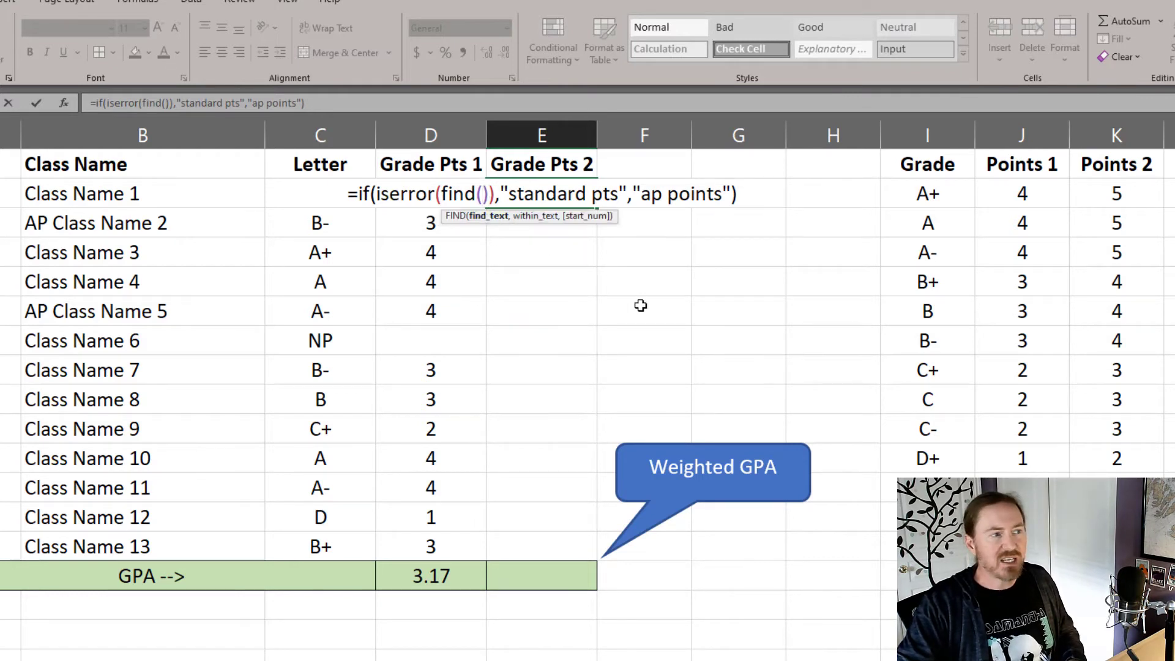
type("\"")
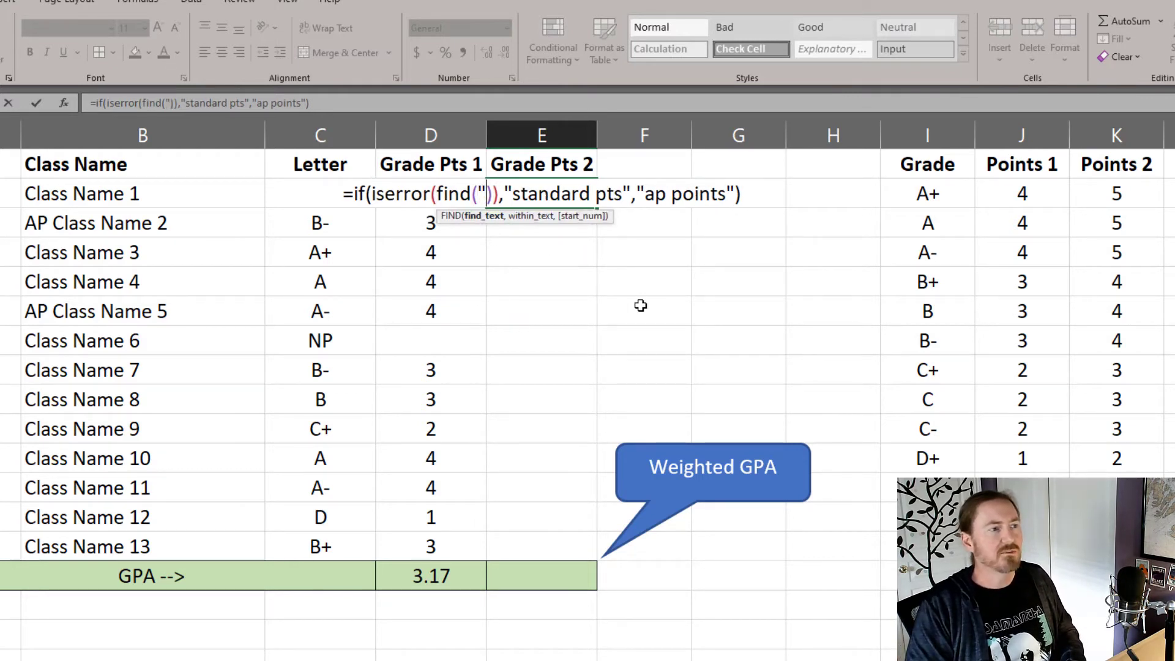
type("AP\"")
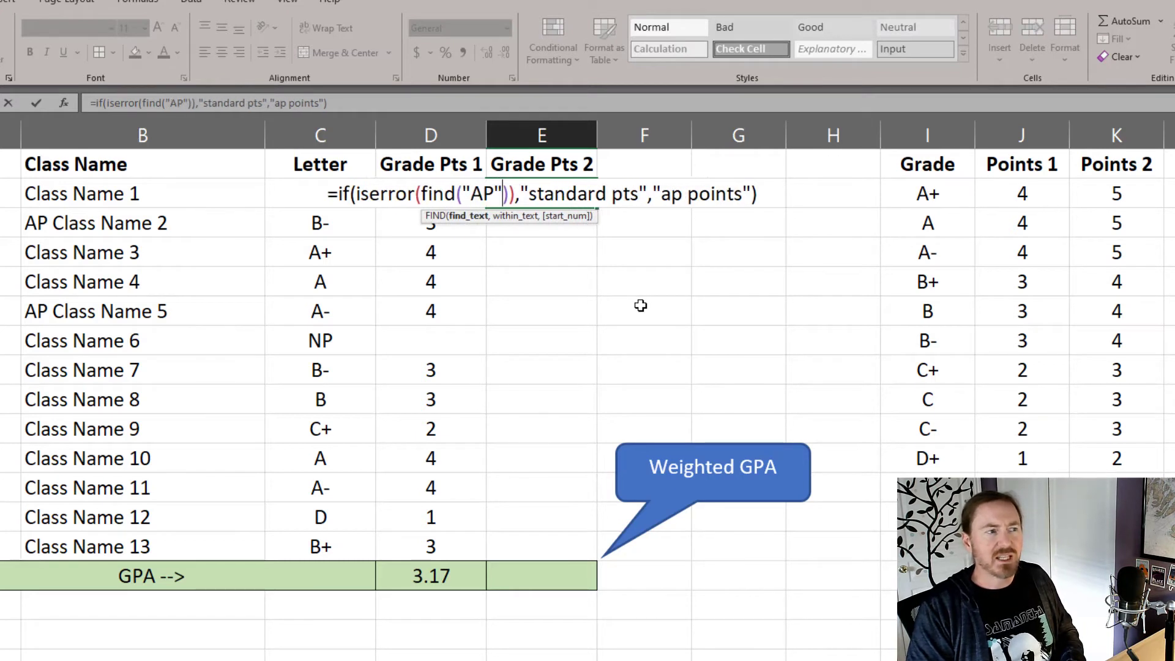
type(",")
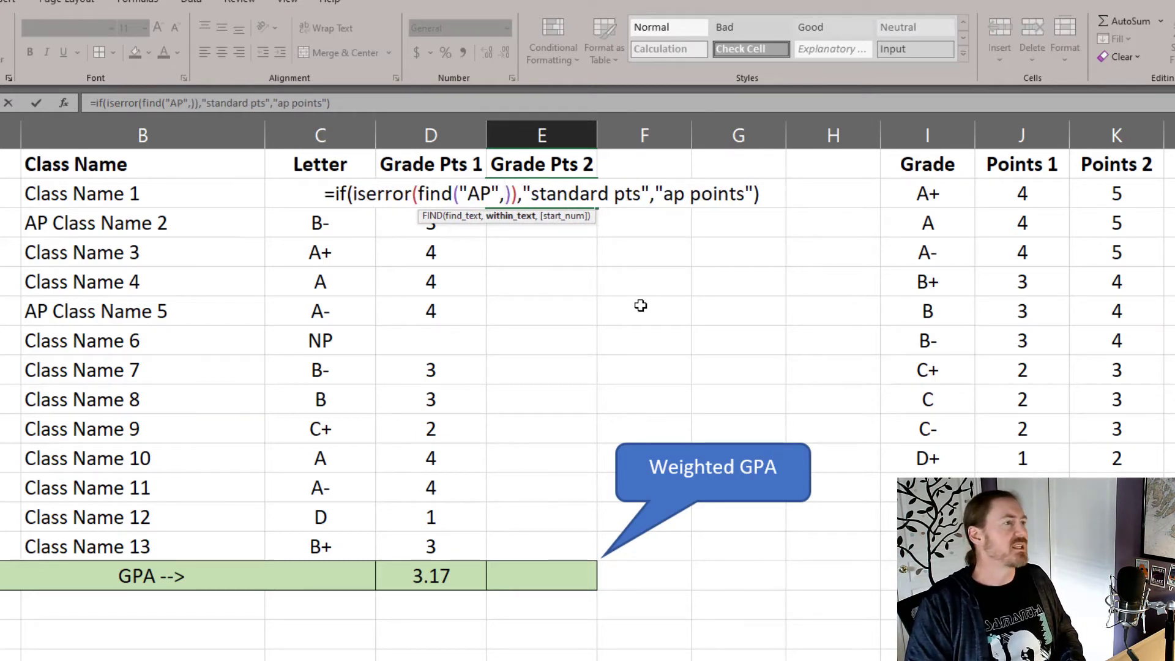
type("B2")
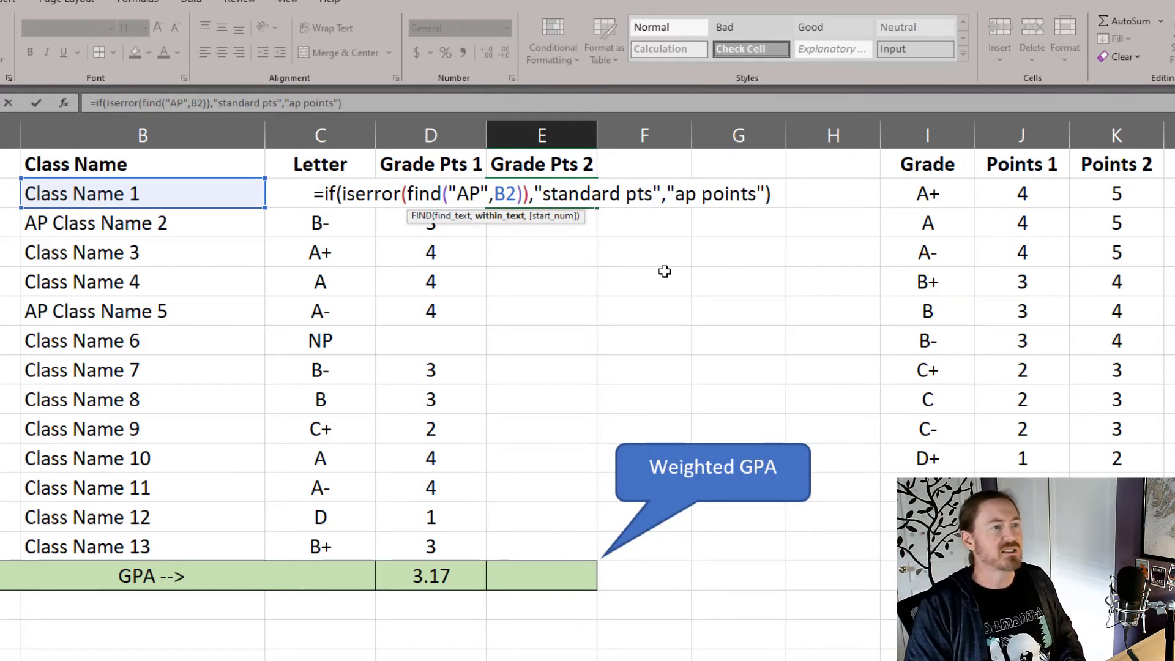
Commit E2, fill it down to E14, and check the AP Class Name 2 and 5 rows
key("ctrl+Return")
double_click(597, 208)
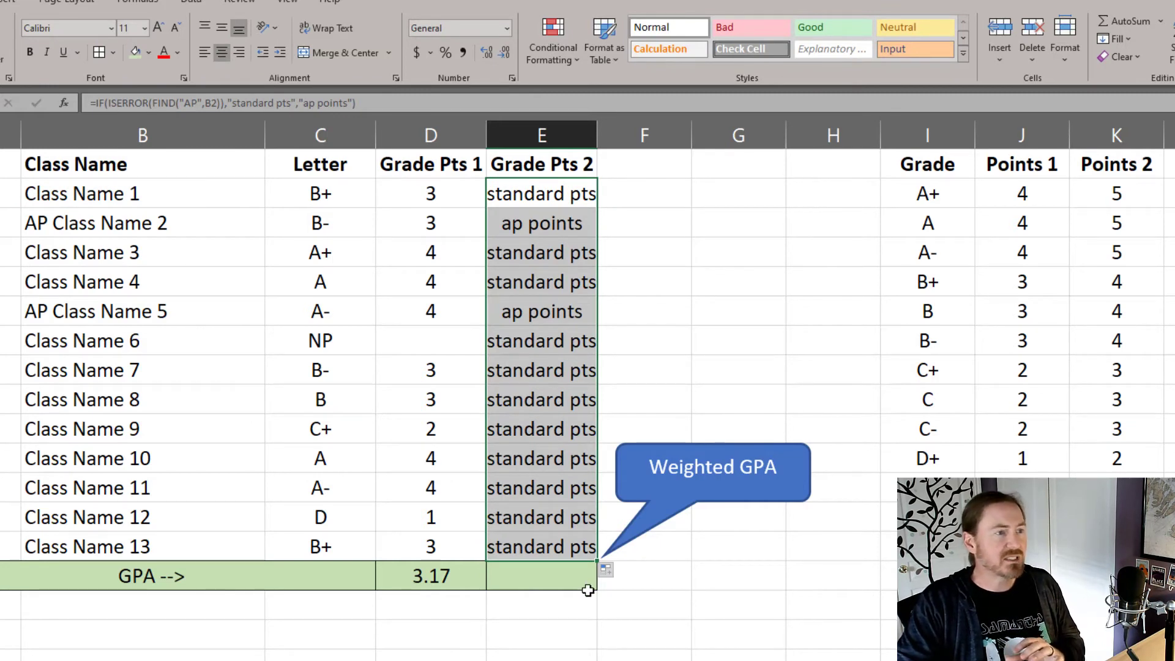
left_click(120, 222)
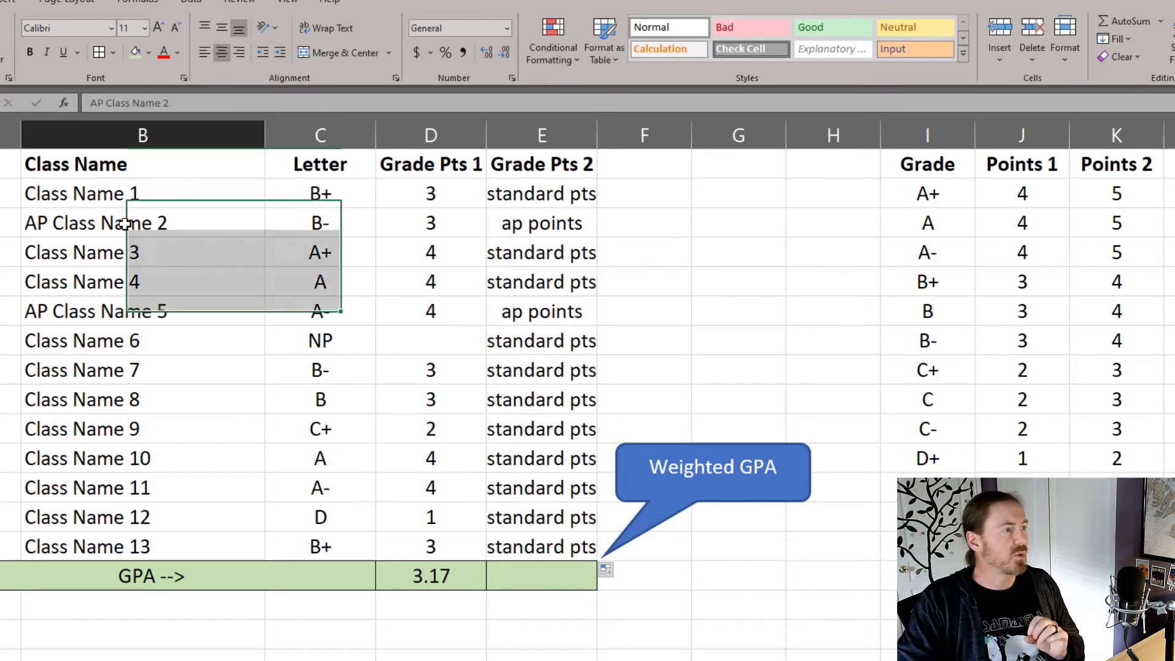
left_click(122, 307)
left_click(110, 193)
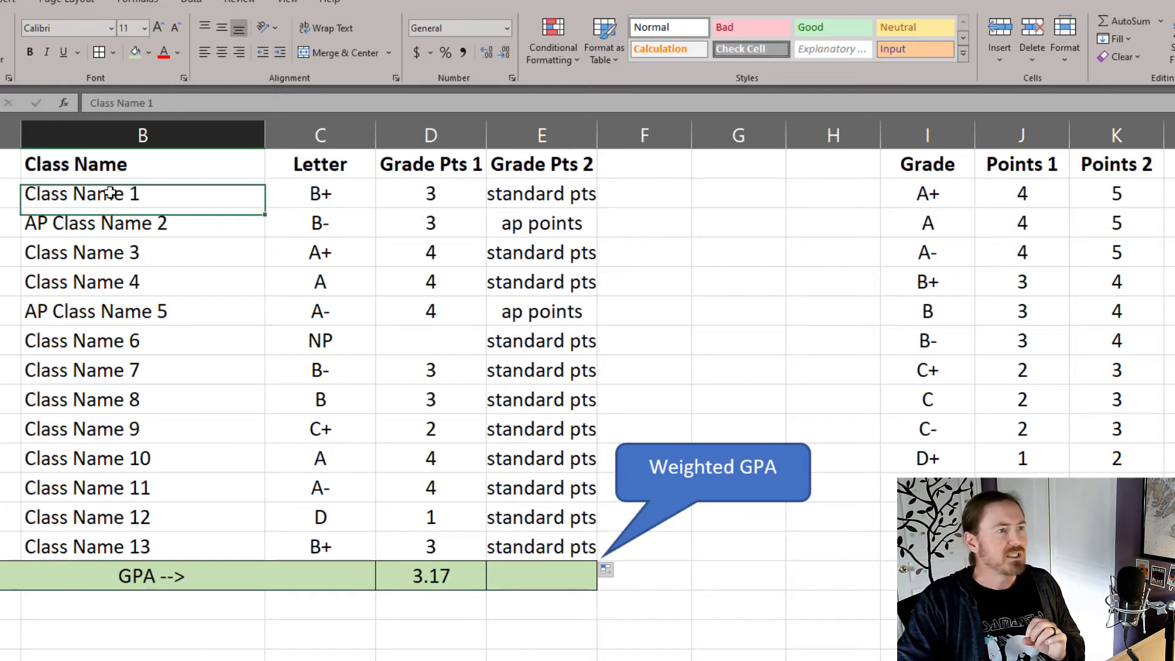
Rename the first class to AP Class Name 1
double_click(30, 196)
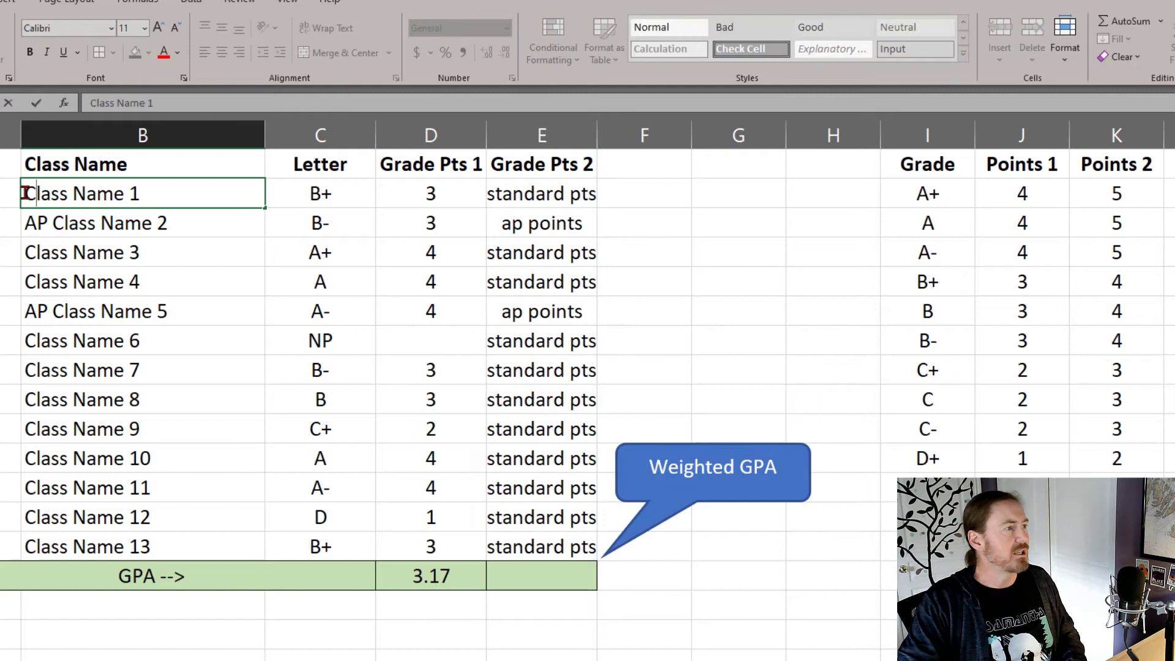
type("AP")
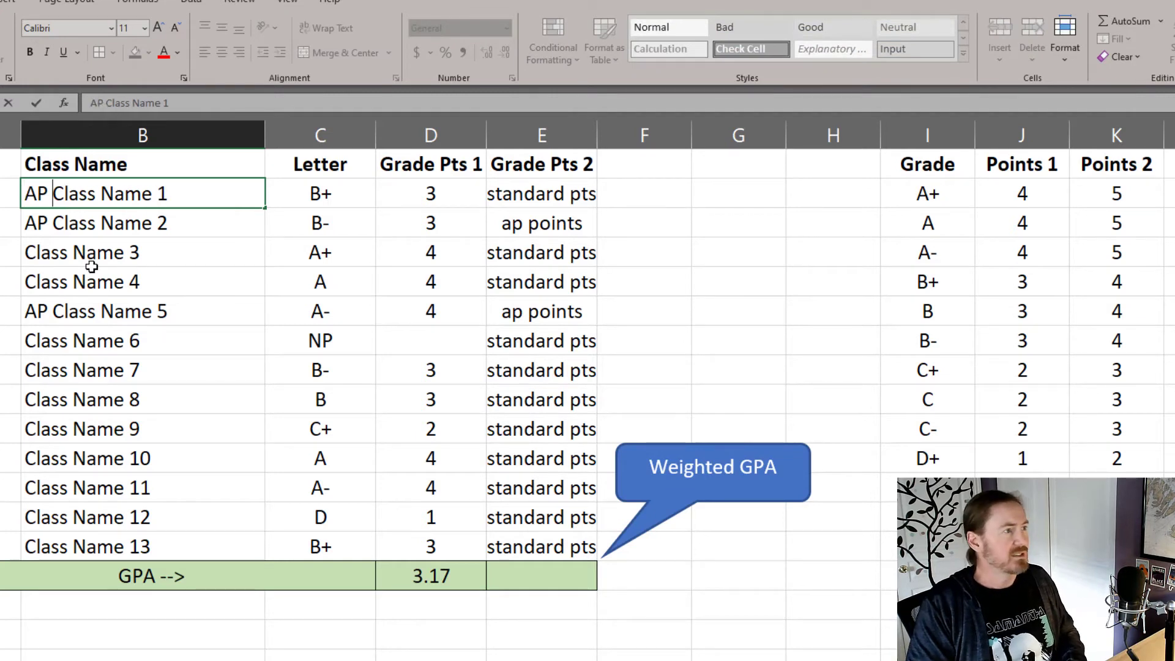
key("Return")
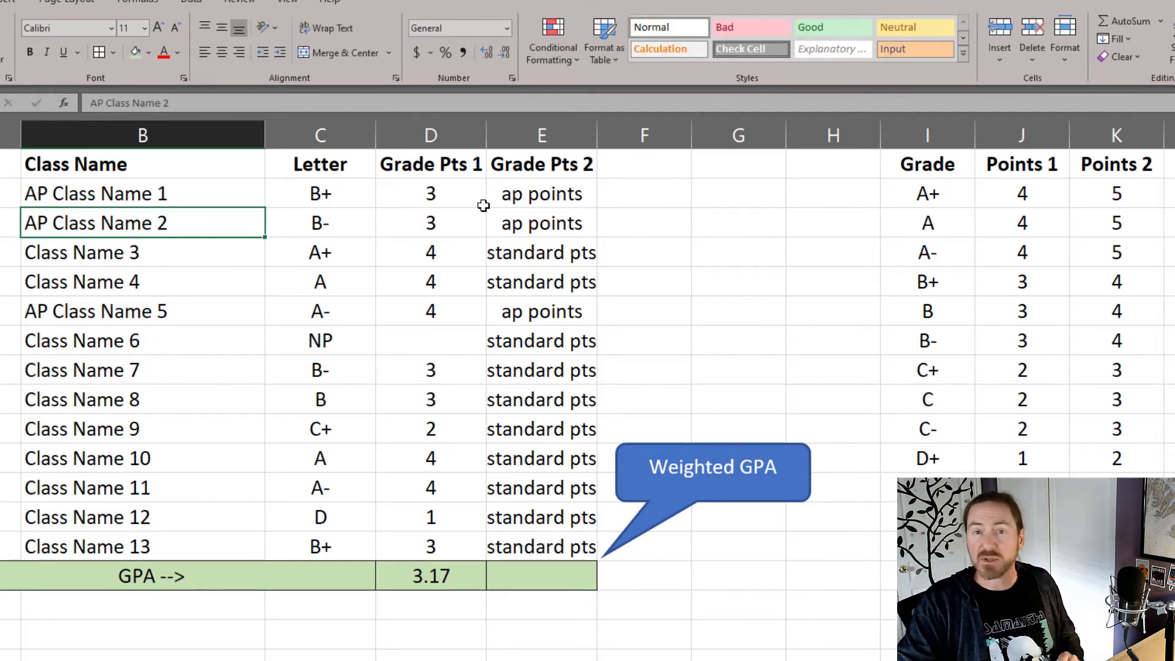
Inspect E2's formula, marking its "standard pts" result, and leave it unchanged
left_click(549, 192)
double_click(549, 192)
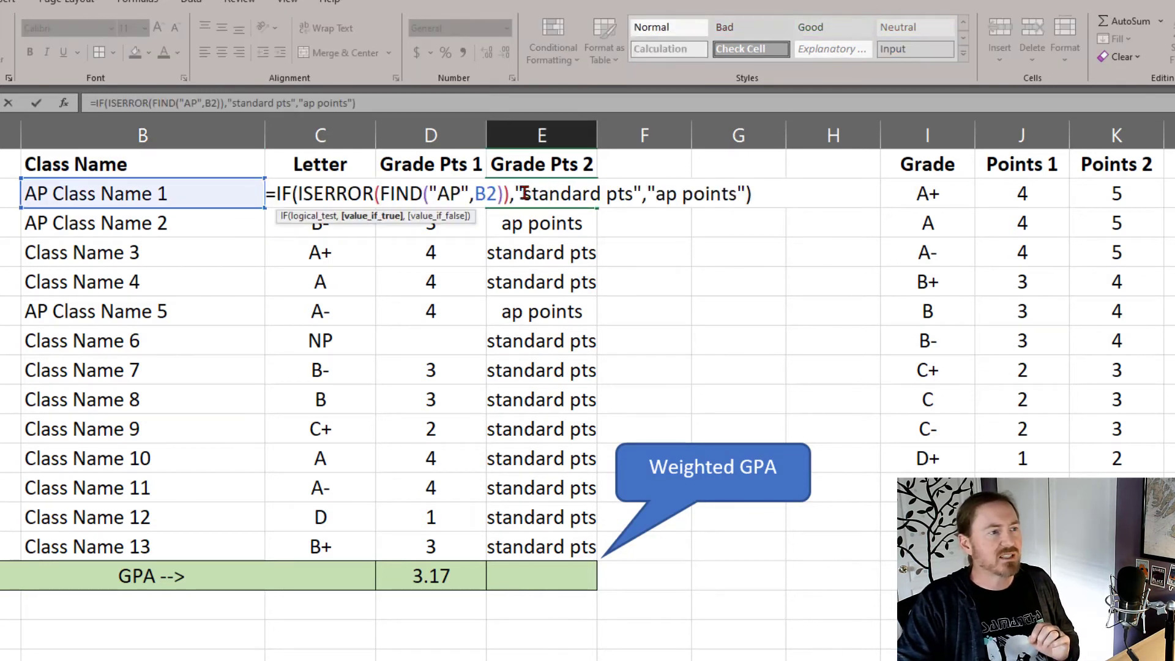
left_click_drag(516, 194, 642, 194)
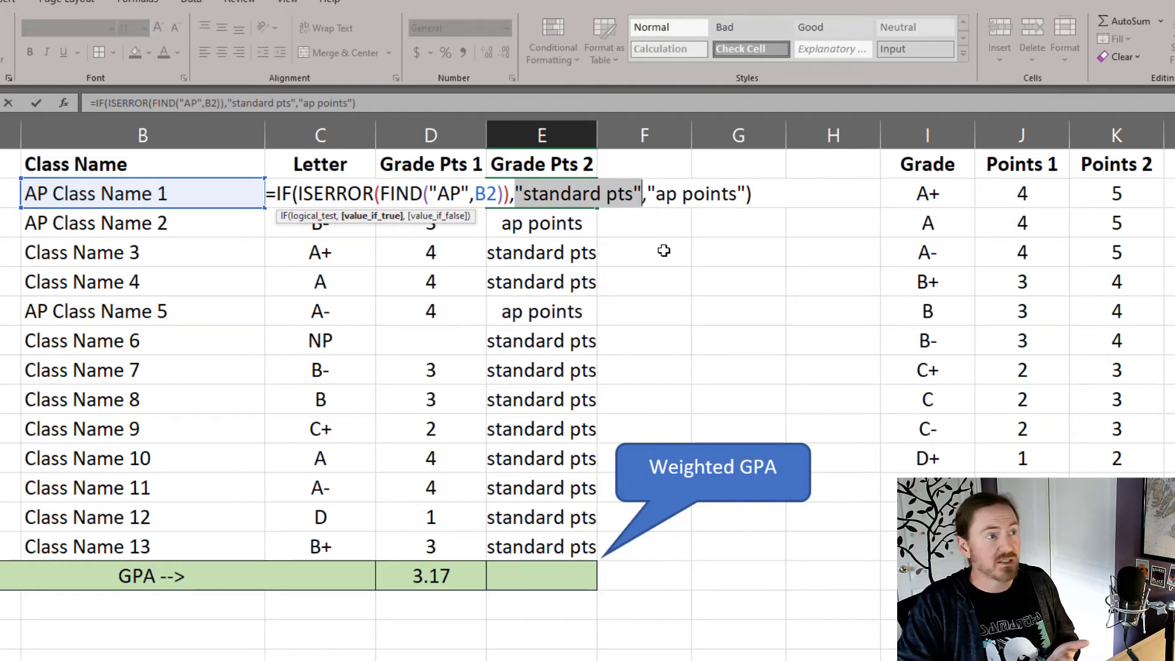
key("Escape")
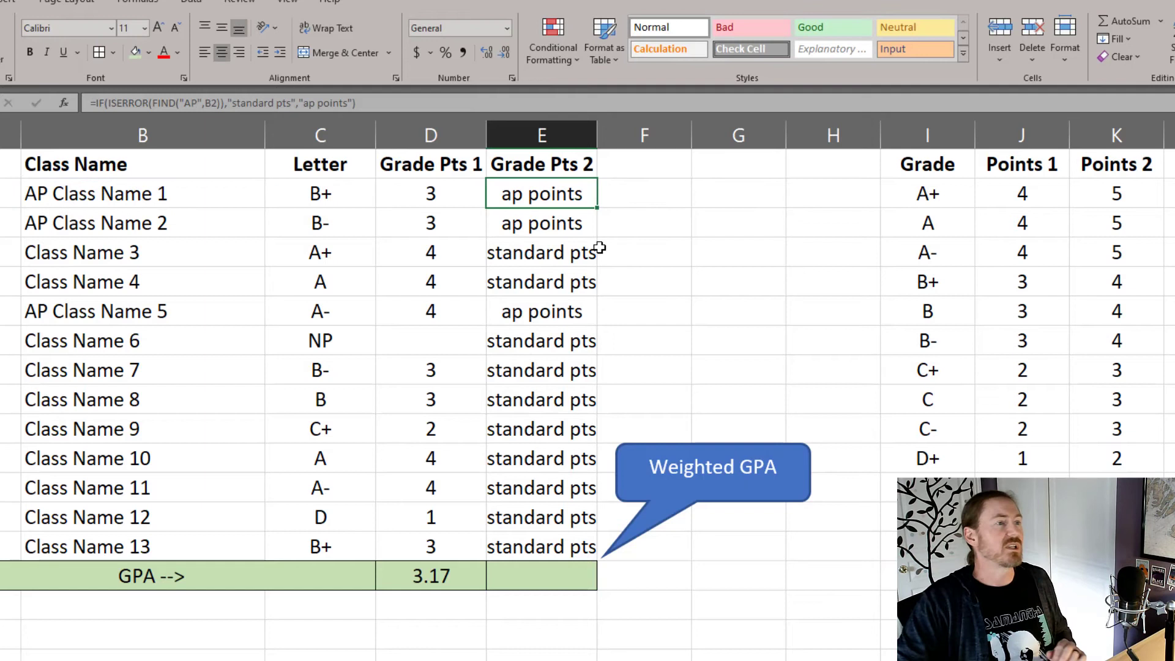
left_click(455, 193)
Copy D2's XLOOKUP and paste it over "standard pts" in E2's formula
left_click_drag(292, 102, 76, 102)
key("ctrl+c")
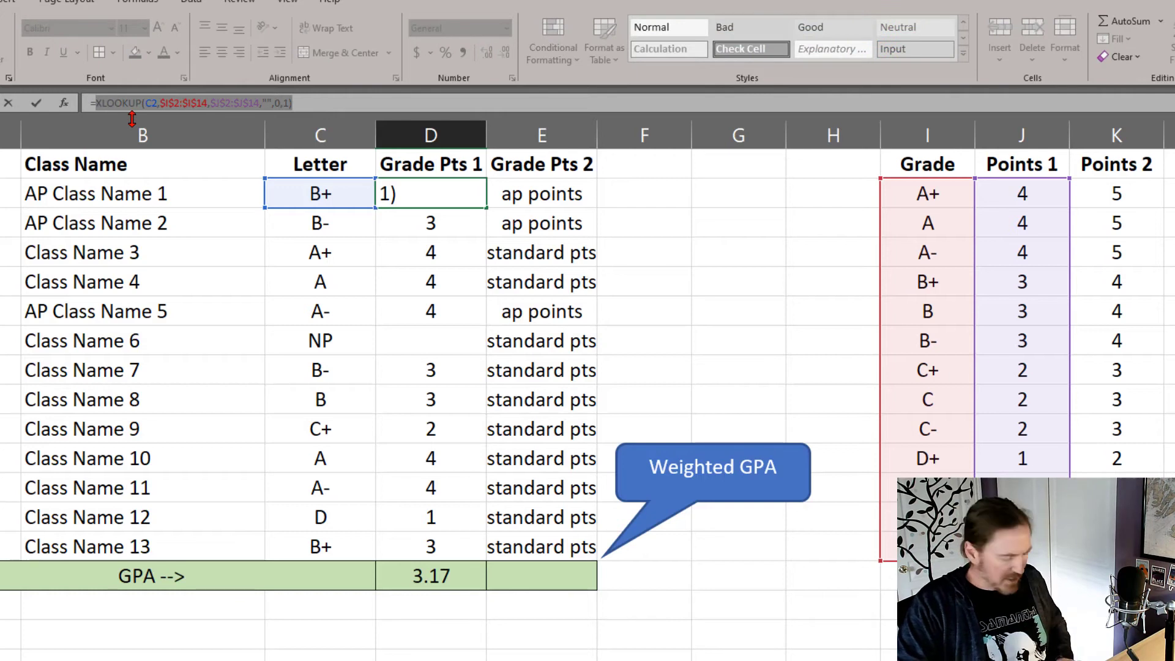
key("Escape")
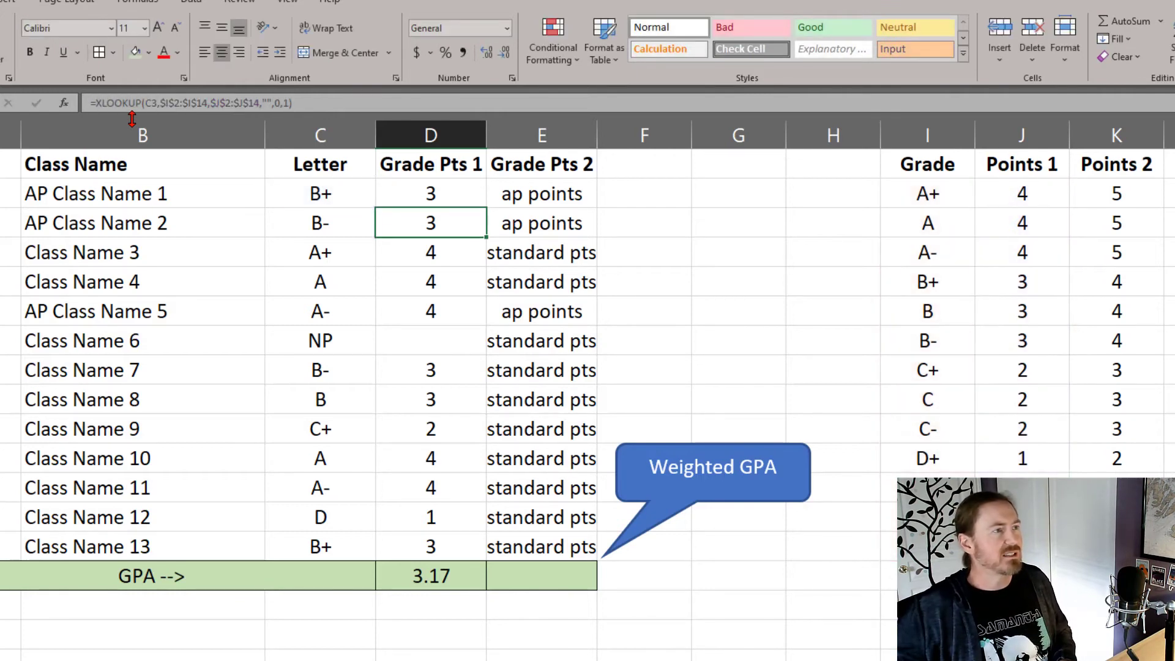
double_click(554, 193)
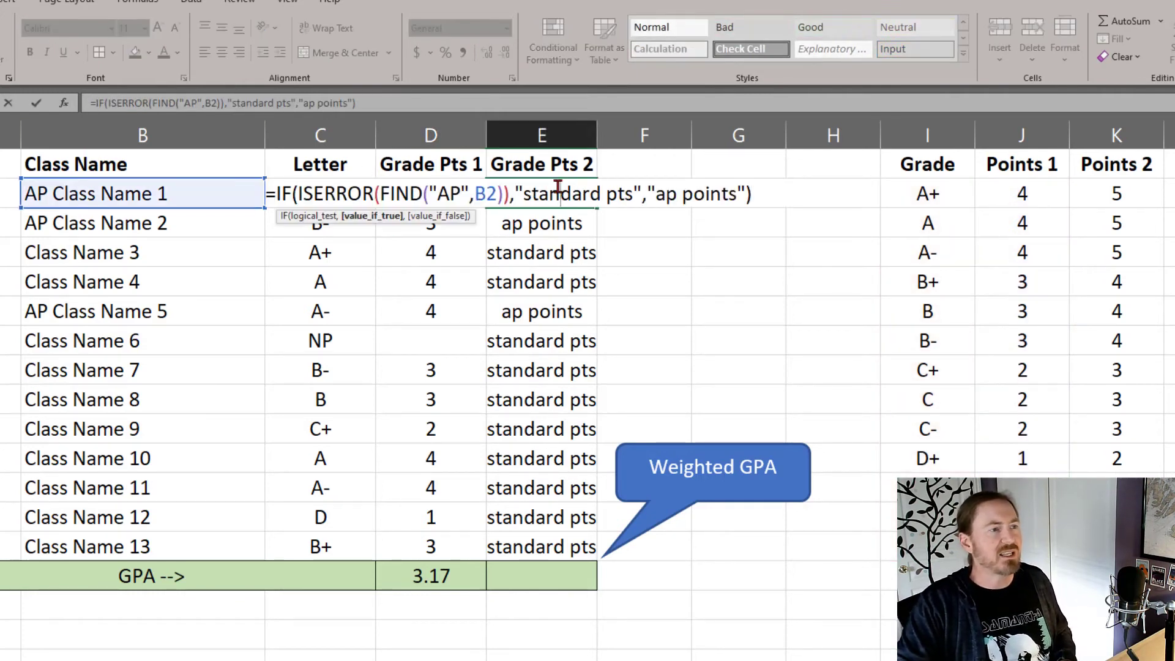
left_click_drag(516, 194, 641, 194)
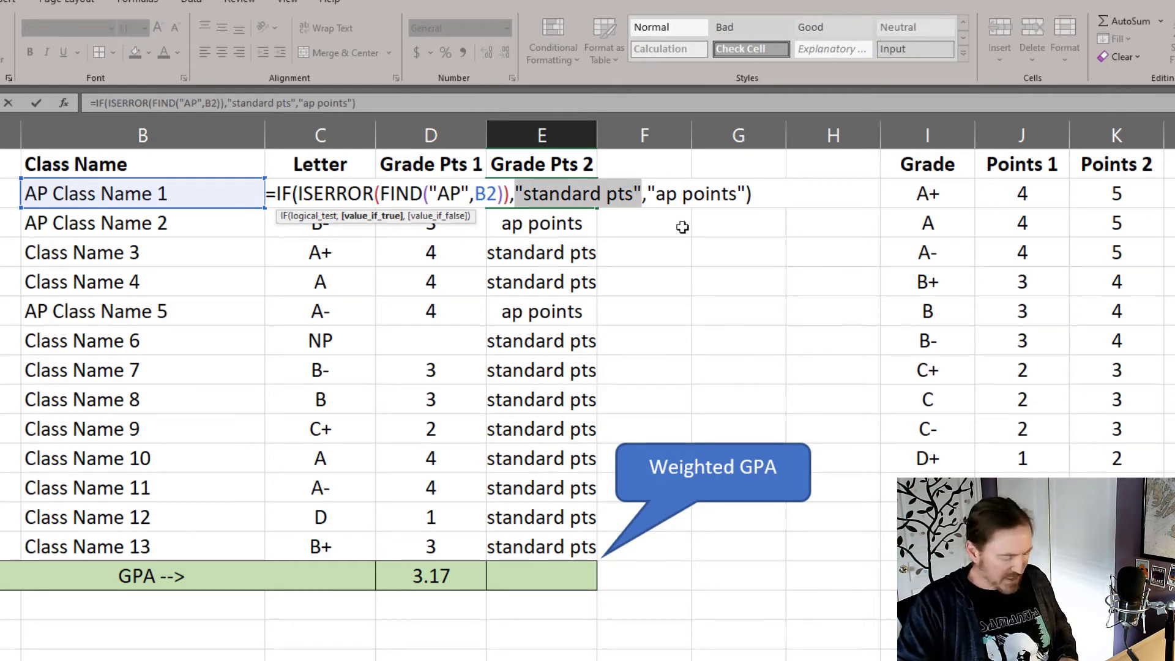
key("ctrl+v")
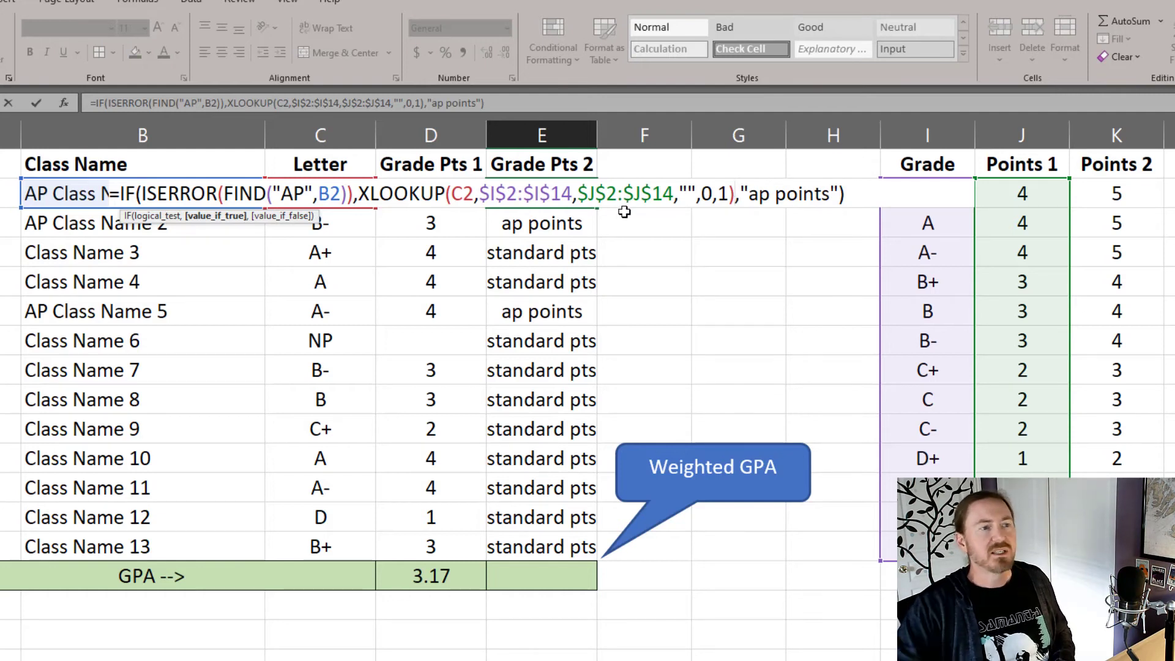
Replace "ap points" with the same XLOOKUP returning $K$2:$K$14 and commit E2, showing 4
left_click_drag(741, 193, 840, 193)
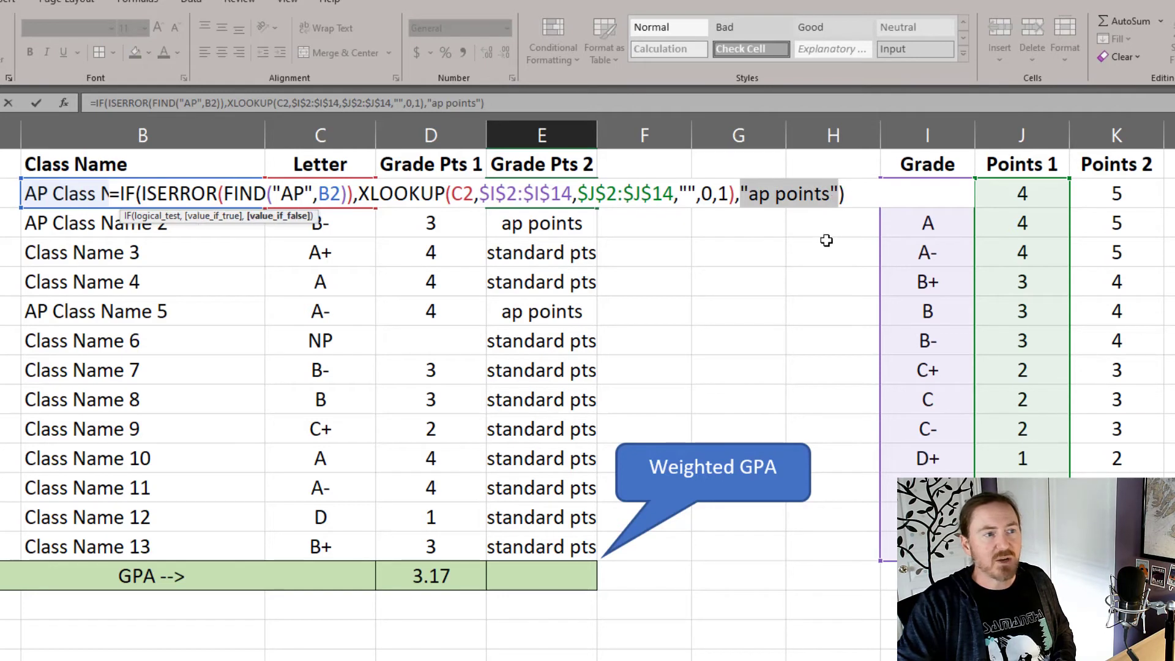
key("ctrl+v")
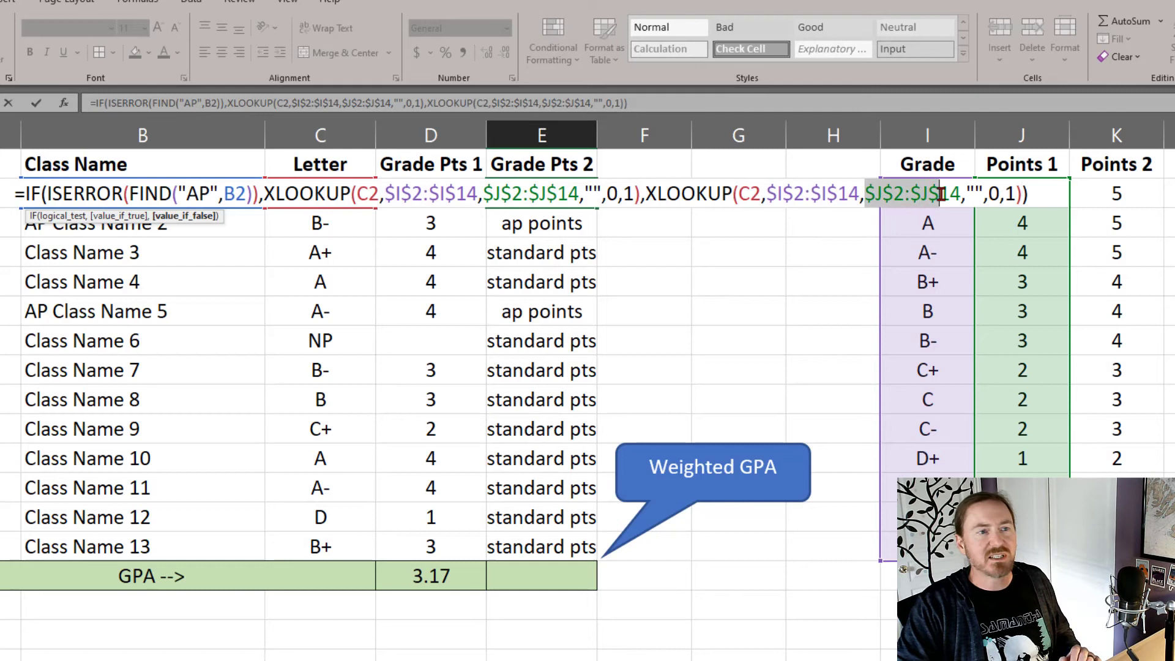
left_click_drag(940, 195, 958, 196)
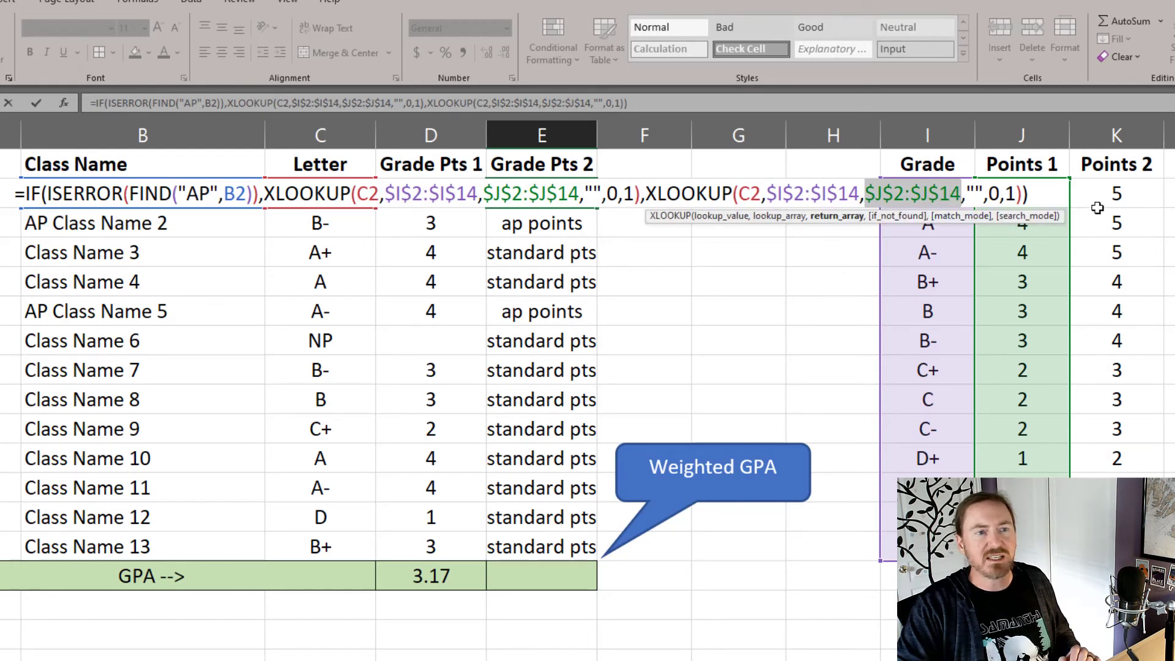
left_click_drag(1104, 191, 1117, 547)
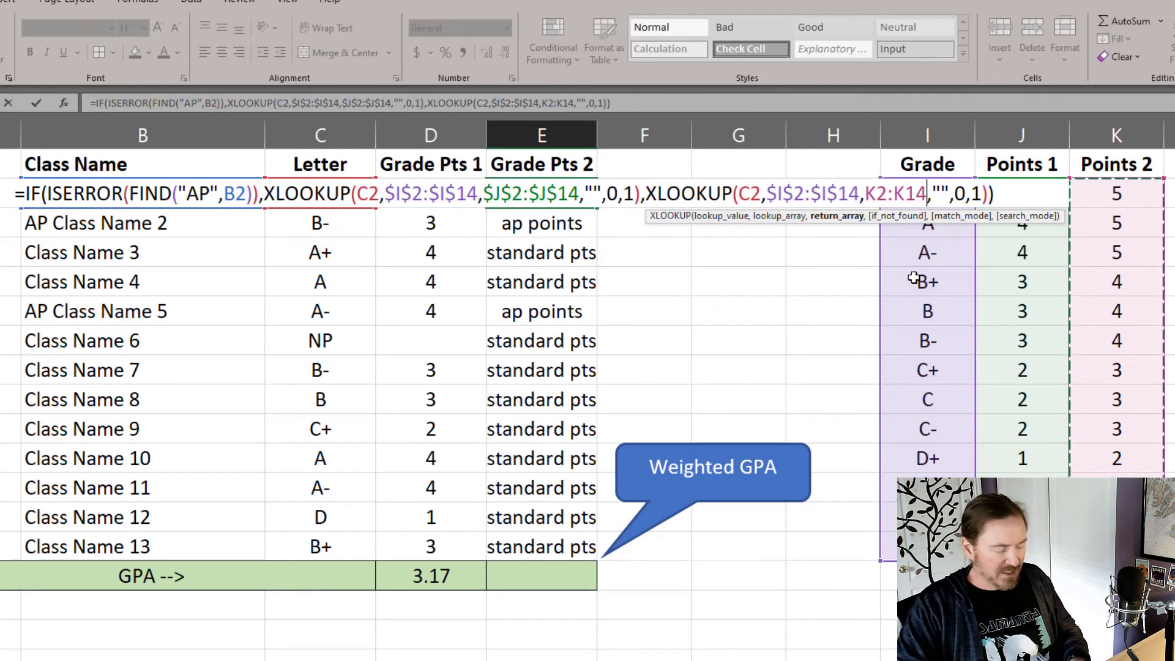
key("F4")
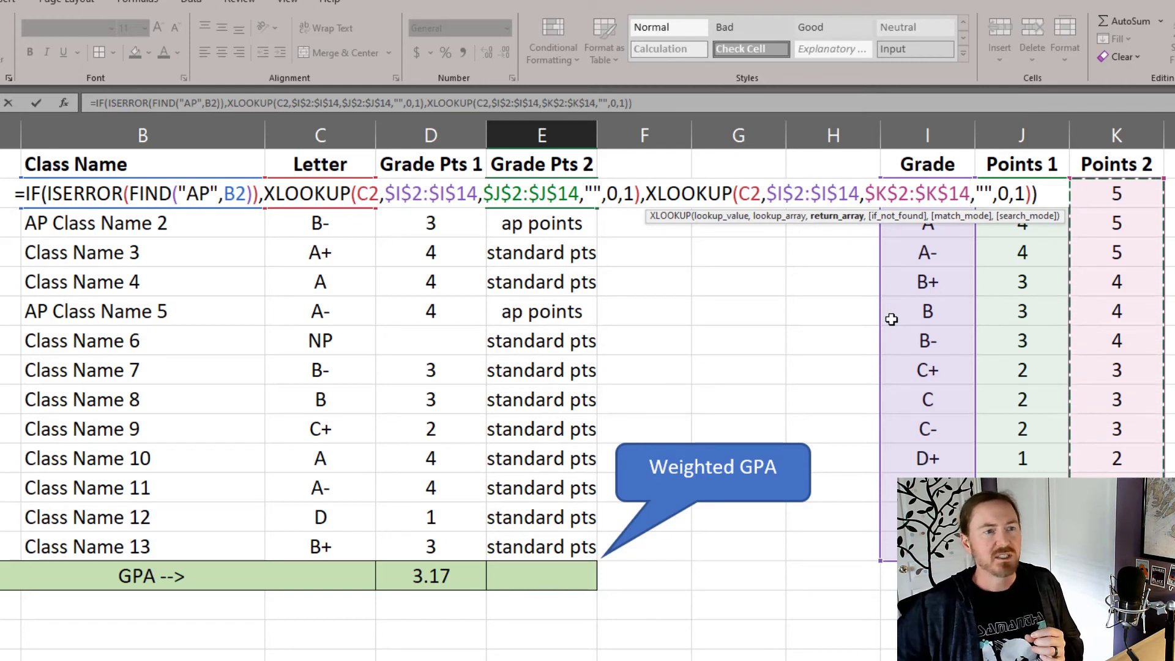
key("Return")
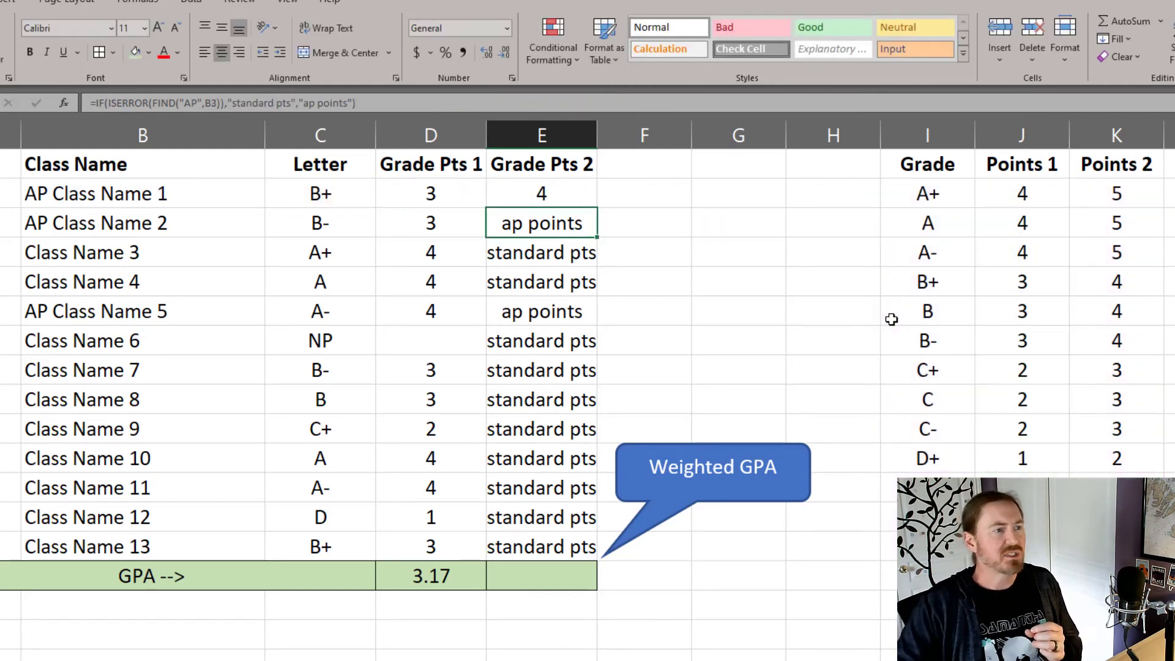
Fill E2's formula down to E14 and check results against the Points 2 values for B+ and B
left_click(542, 191)
left_click_drag(597, 208, 589, 557)
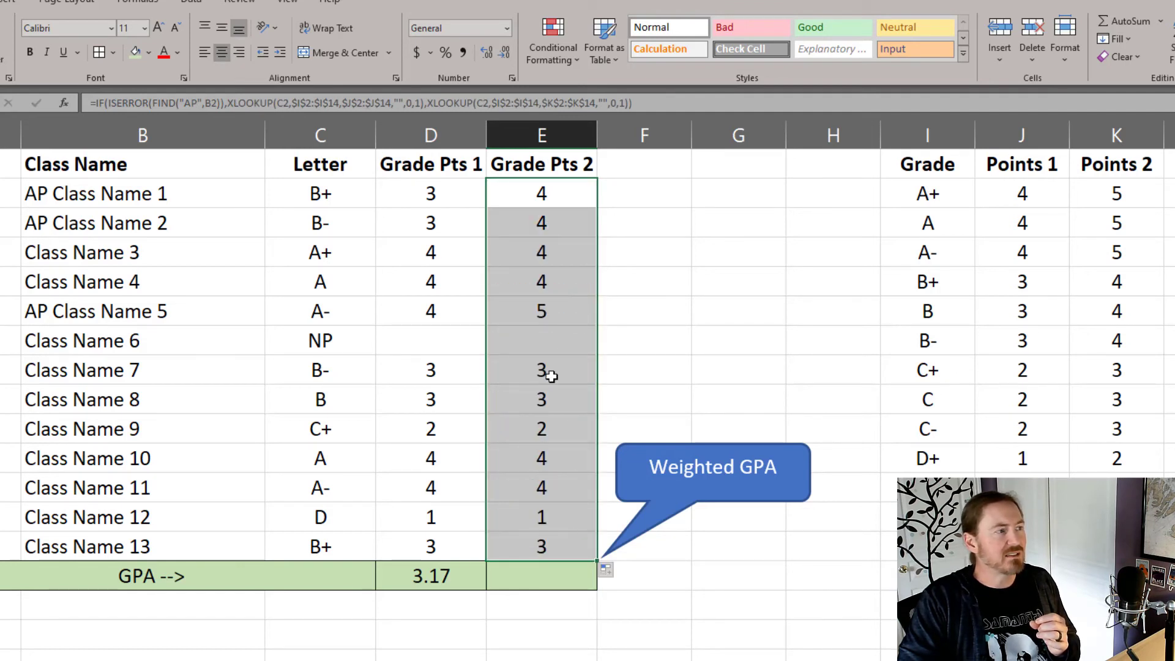
left_click(555, 311)
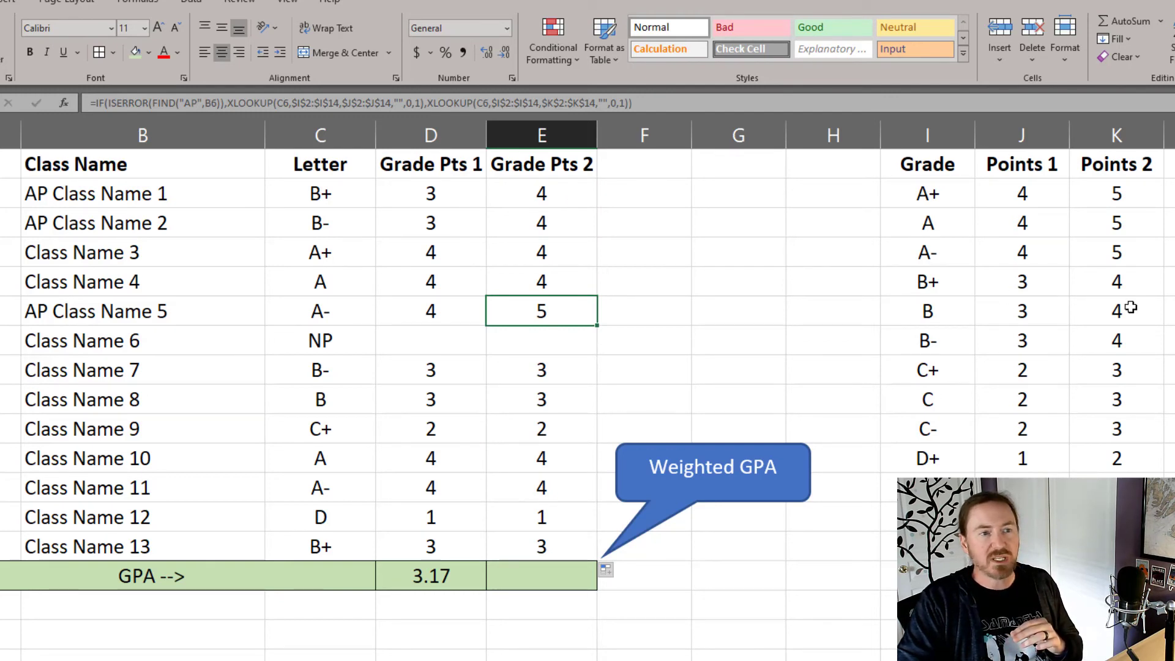
left_click_drag(1146, 281, 1139, 311)
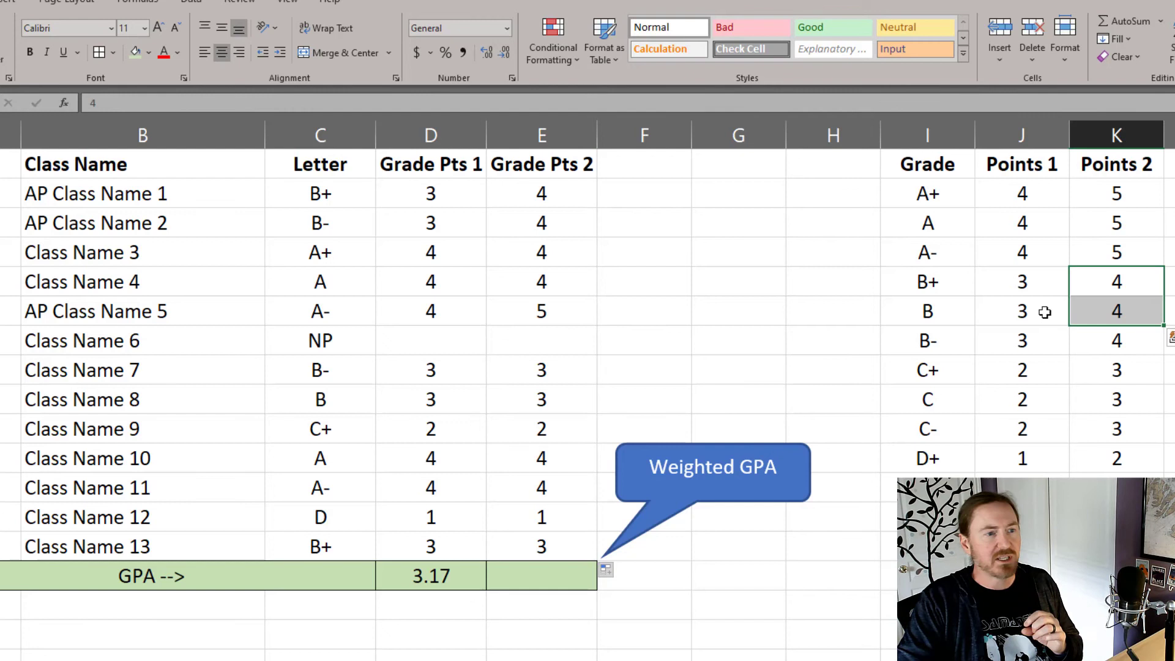
left_click(549, 283)
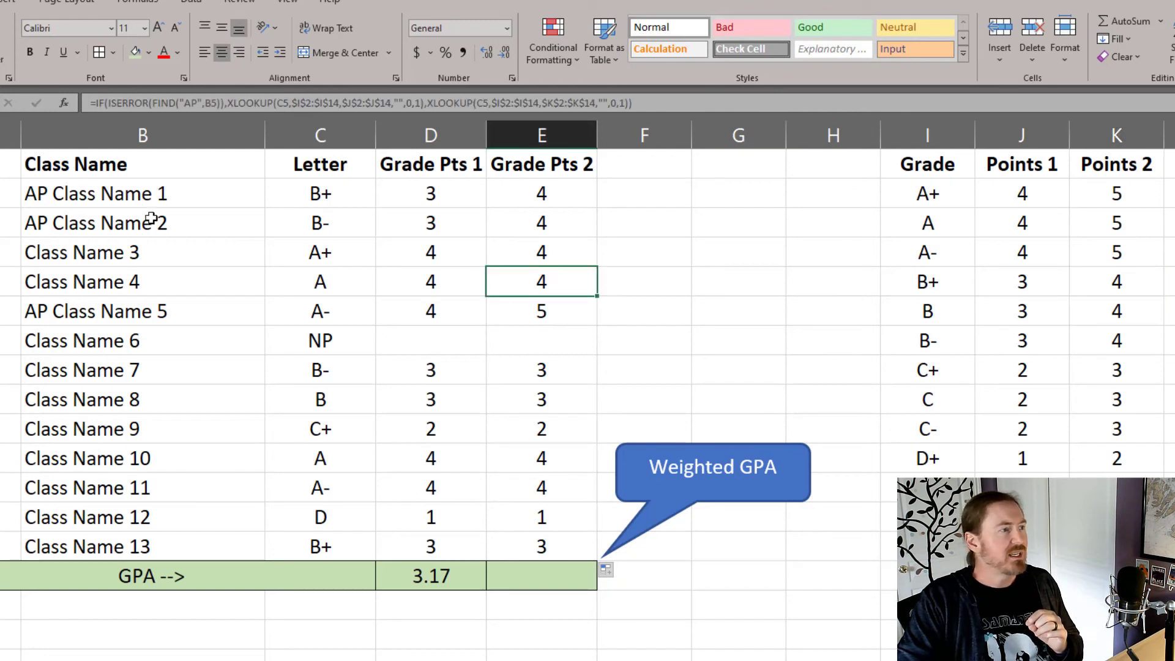
Remove the 'AP ' prefix from Class Name 1 in B2
left_click(47, 194)
double_click(48, 195)
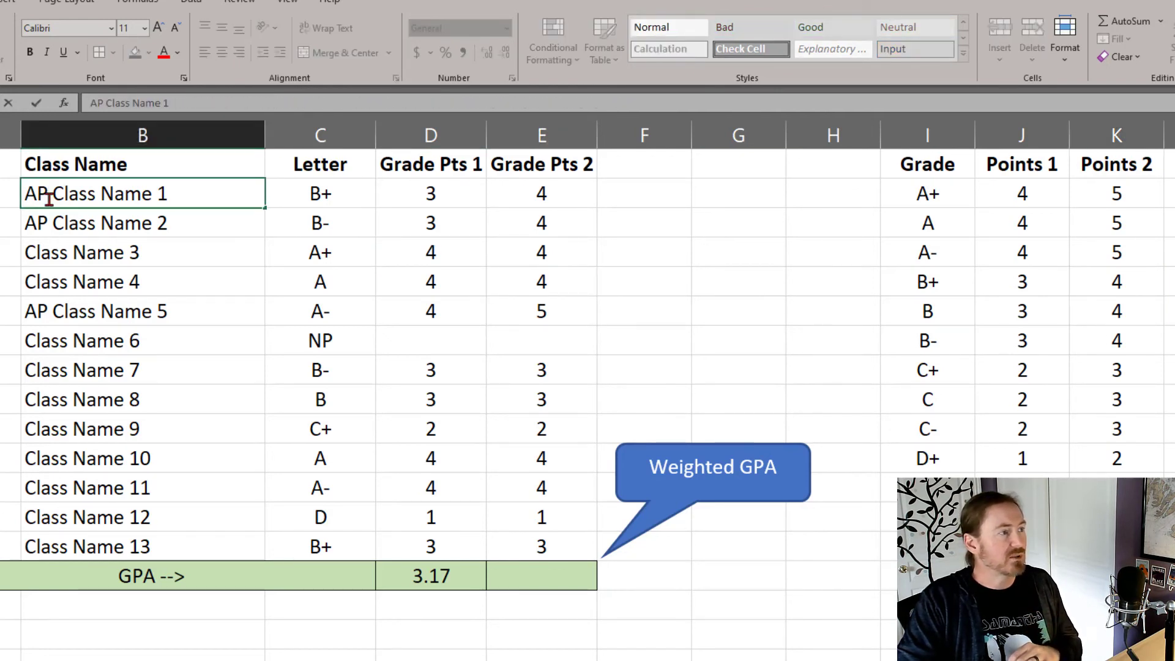
key("BackSpace")
key("BackSpace")
key("BackSpace")
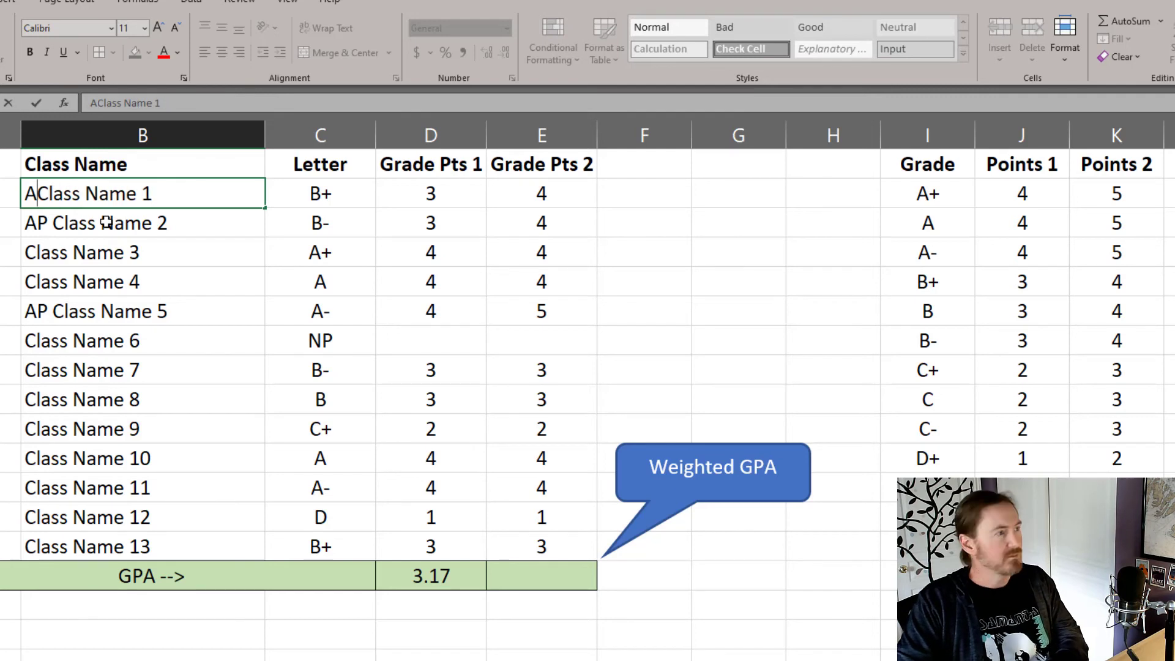
key("Return")
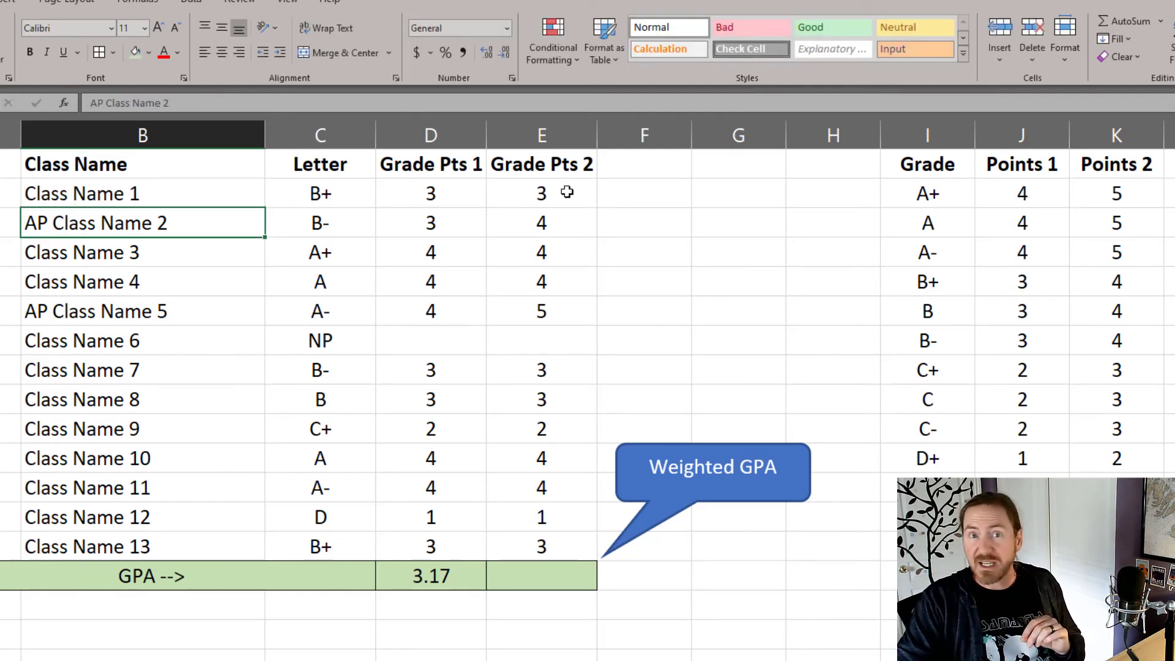
Copy the GPA formula from D15 into E15 under Grade Pts 2, giving a weighted GPA of 3.33
left_click(452, 572)
left_click_drag(486, 592, 576, 593)
left_click(555, 573)
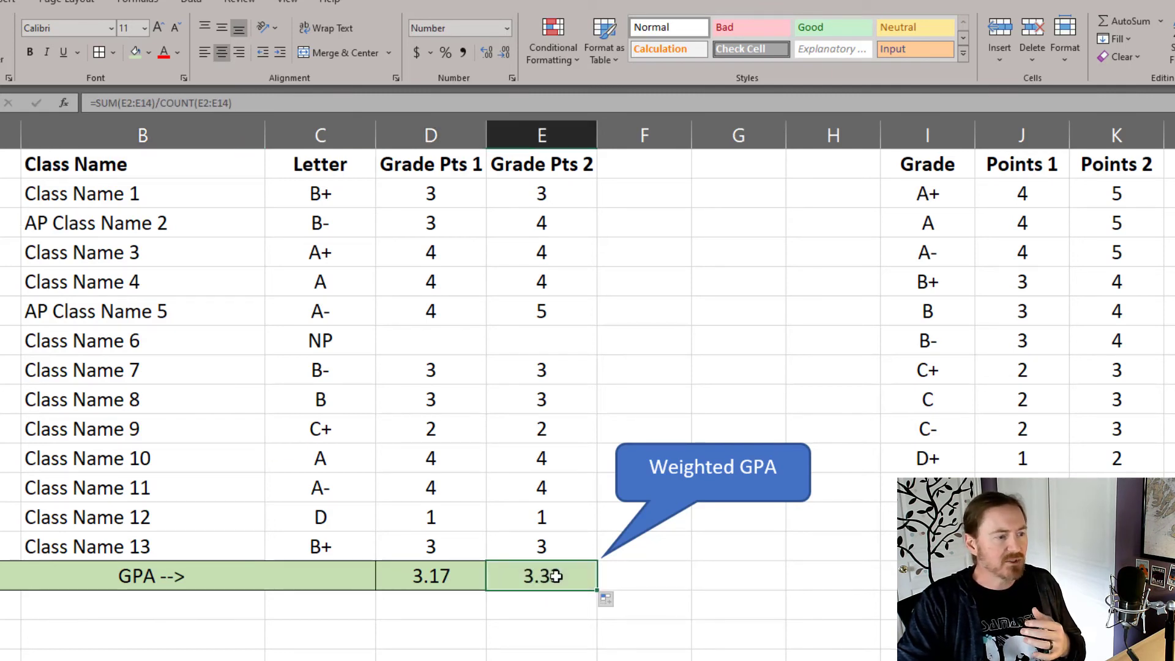
left_click(554, 316)
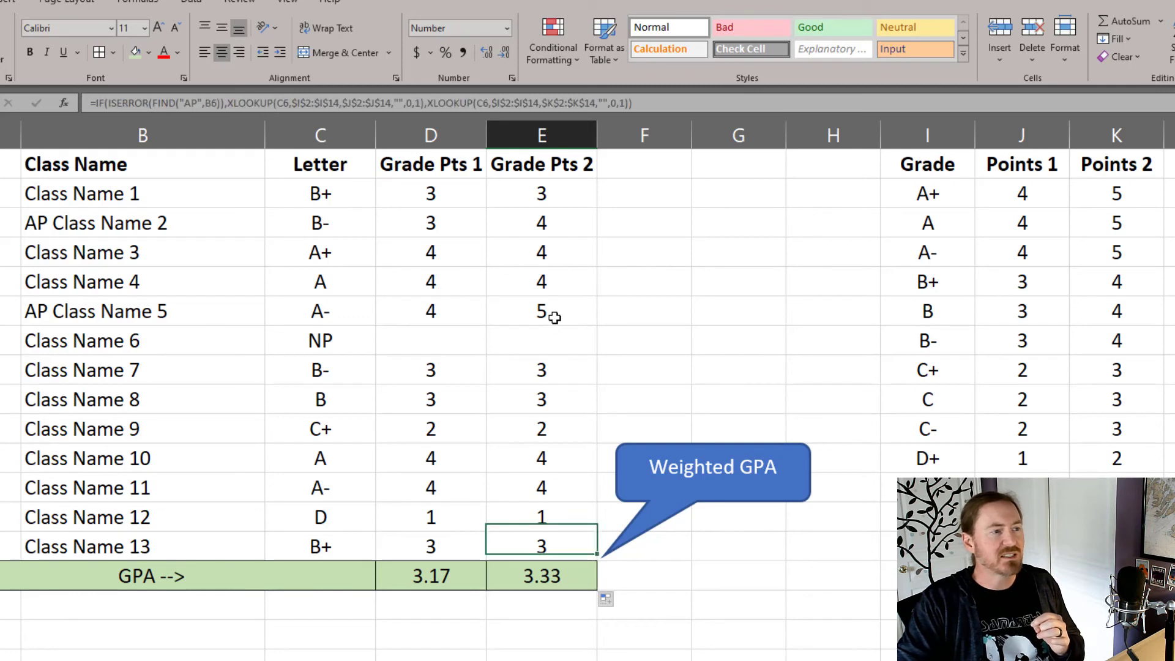
left_click(553, 580)
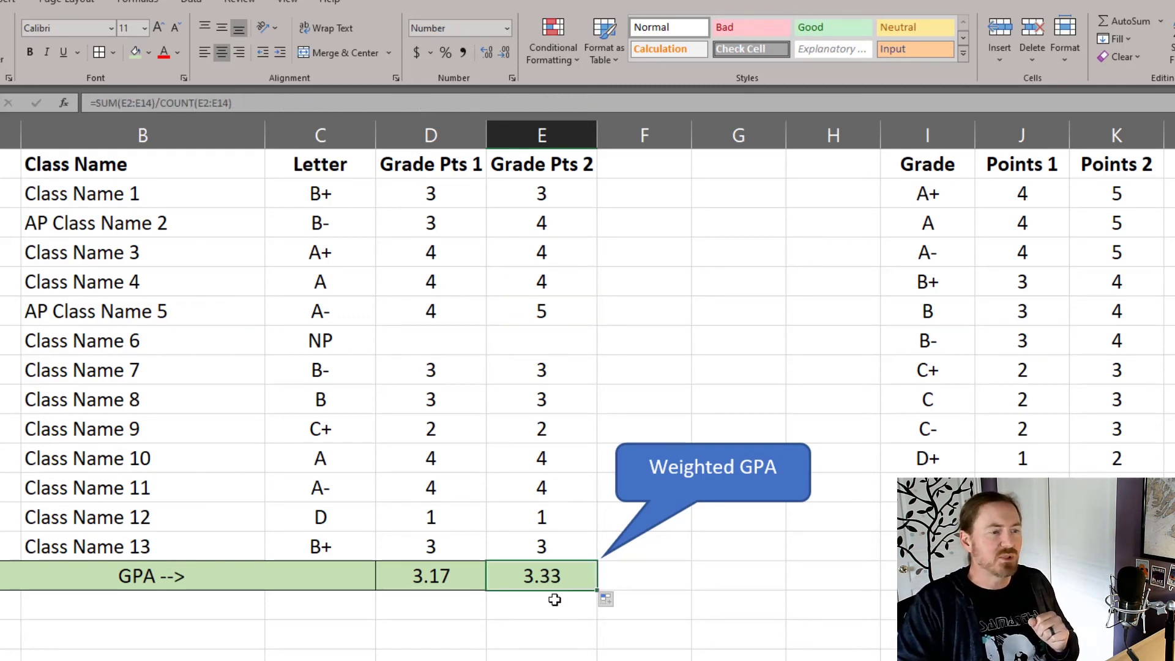
Fill the AP Class Name label from B3 down to B8, raising the weighted GPA to 3.67
left_click(126, 197)
left_click(194, 231)
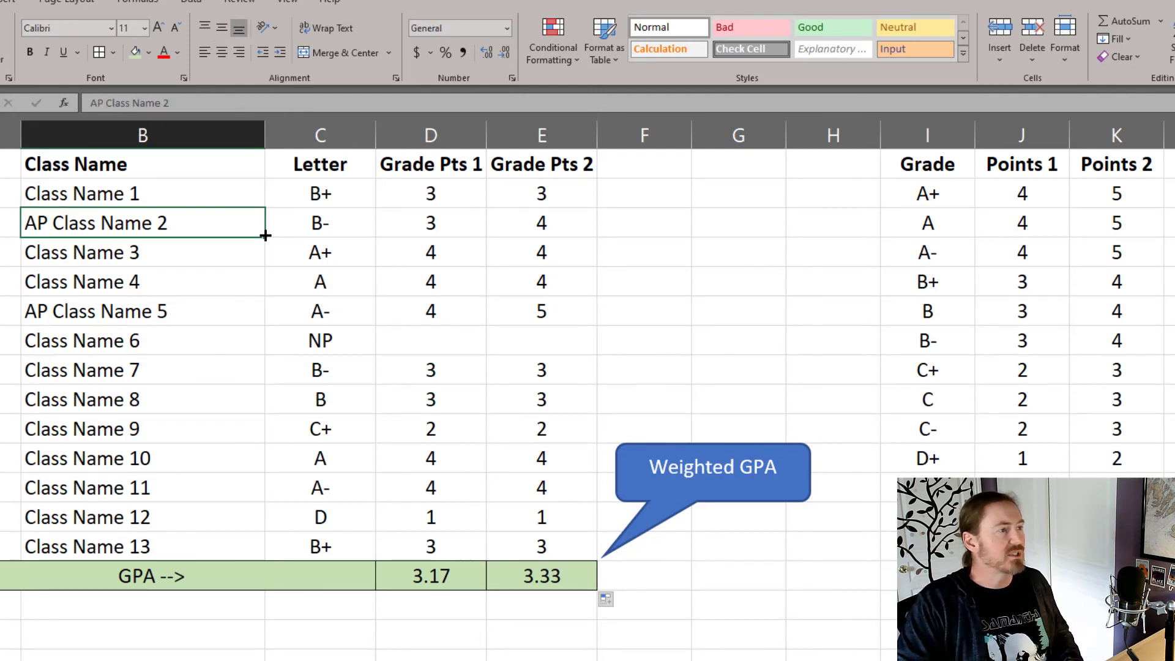
left_click_drag(265, 235, 265, 413)
left_click(584, 274)
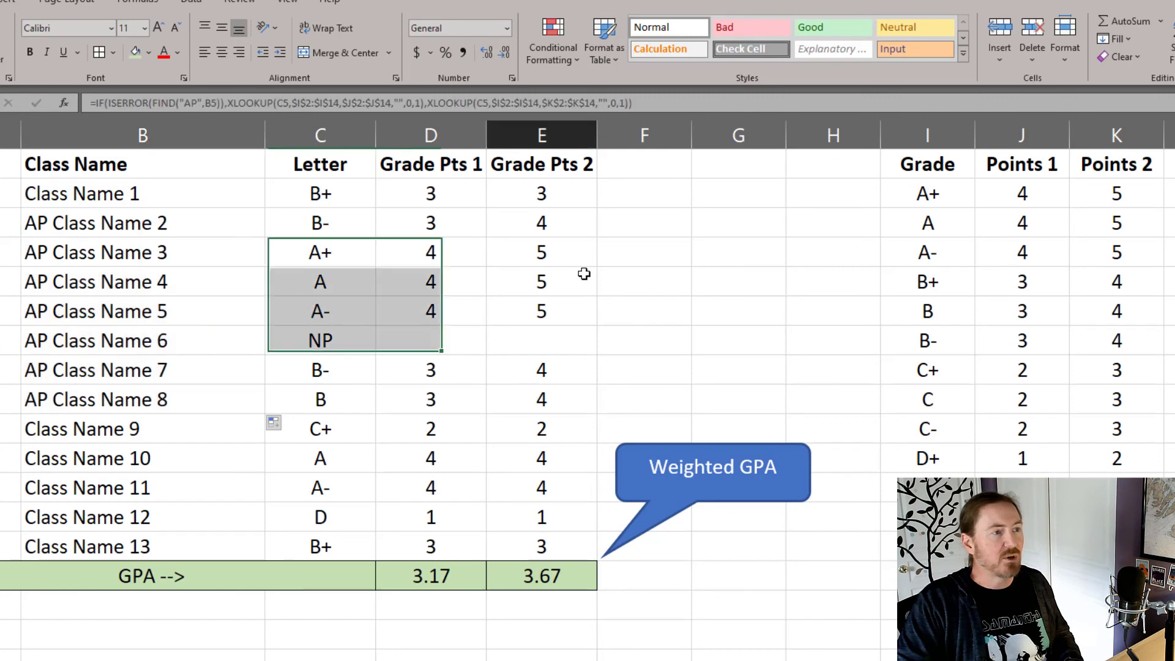
left_click(584, 274)
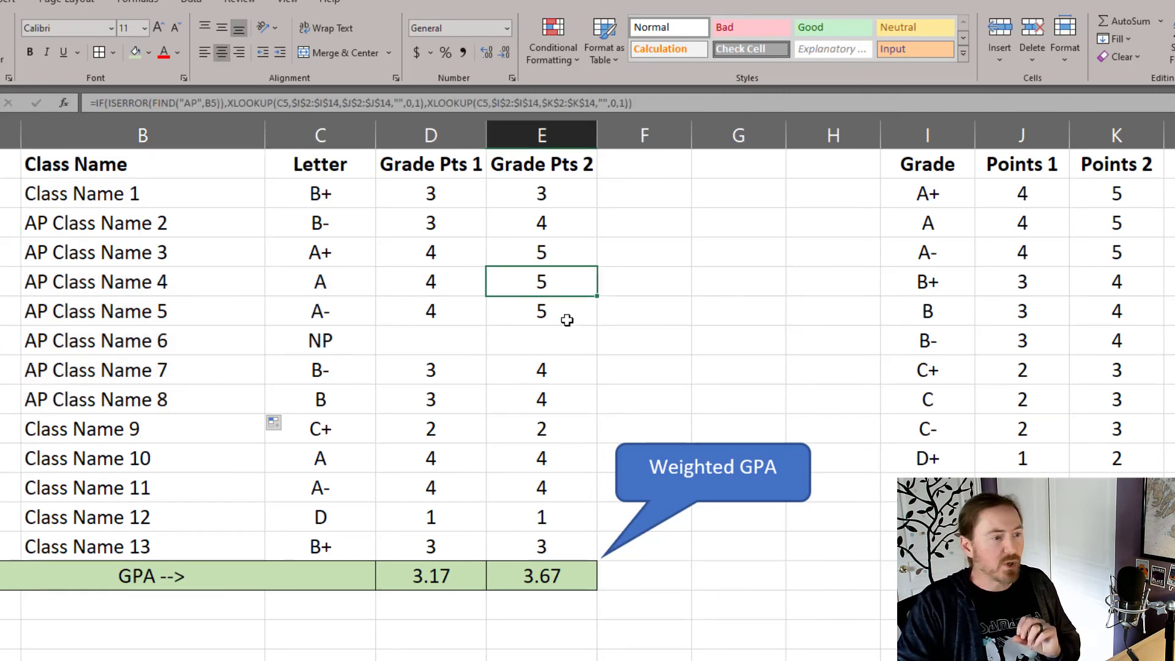
left_click(572, 580)
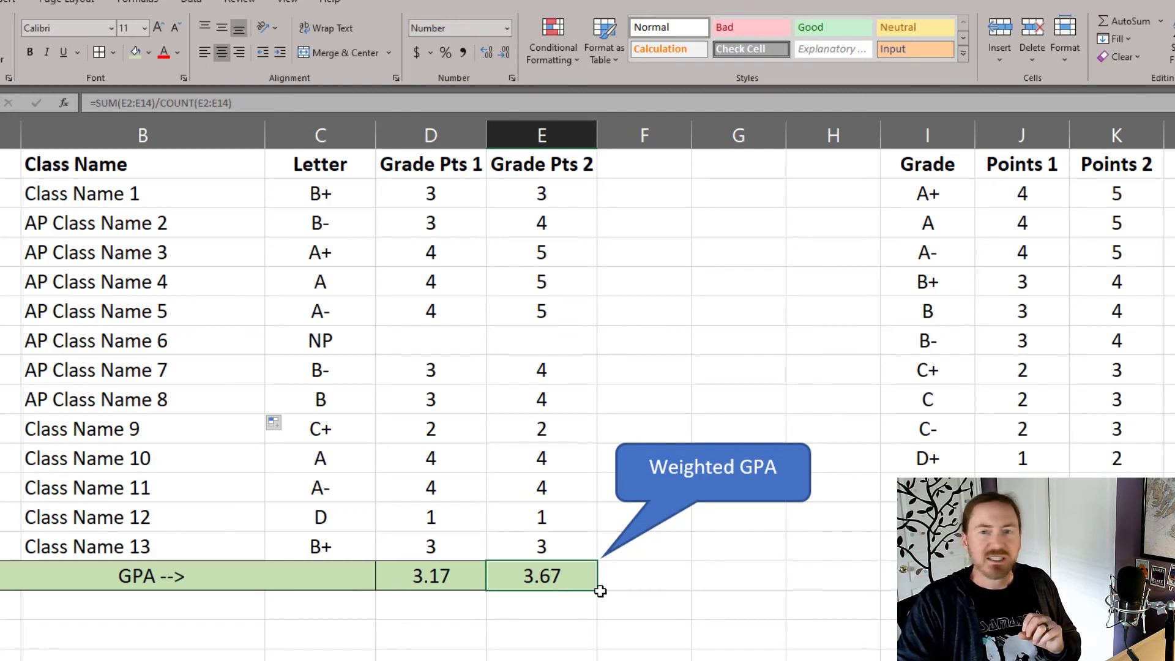
double_click(523, 223)
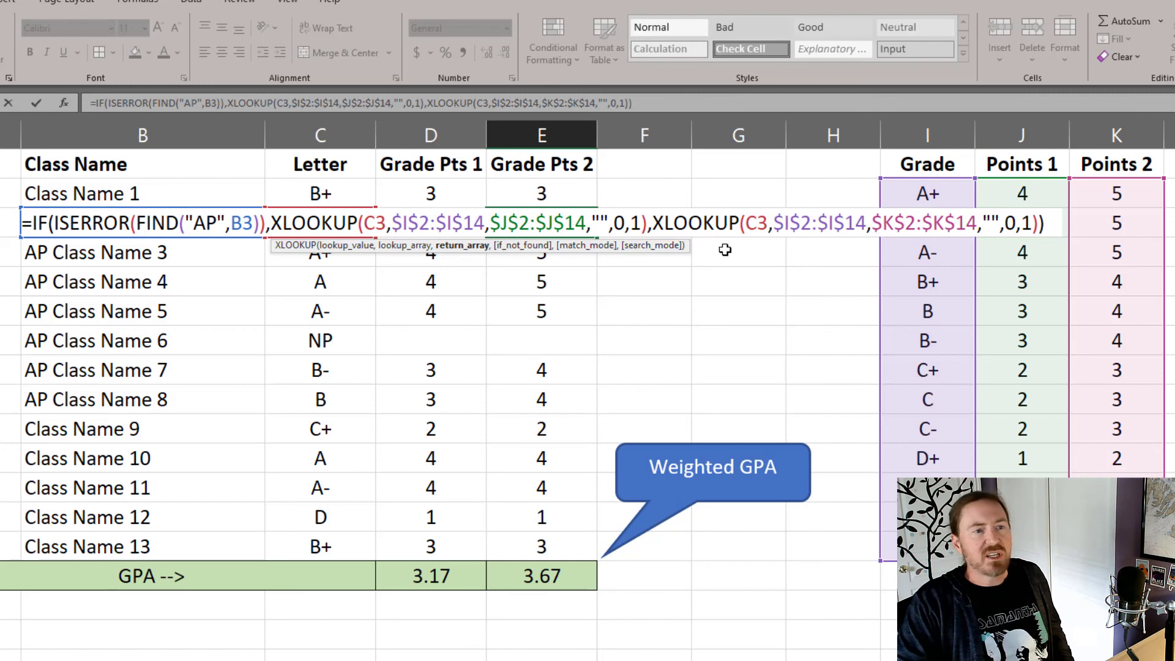
left_click(38, 230)
left_click(78, 247)
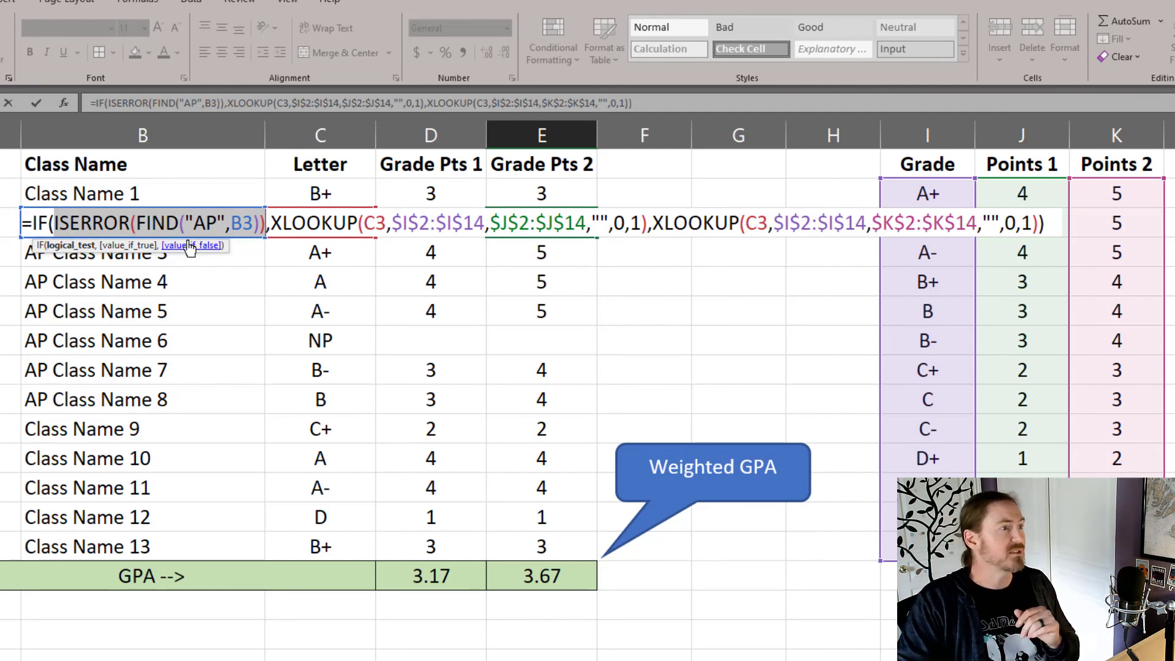
left_click(128, 245)
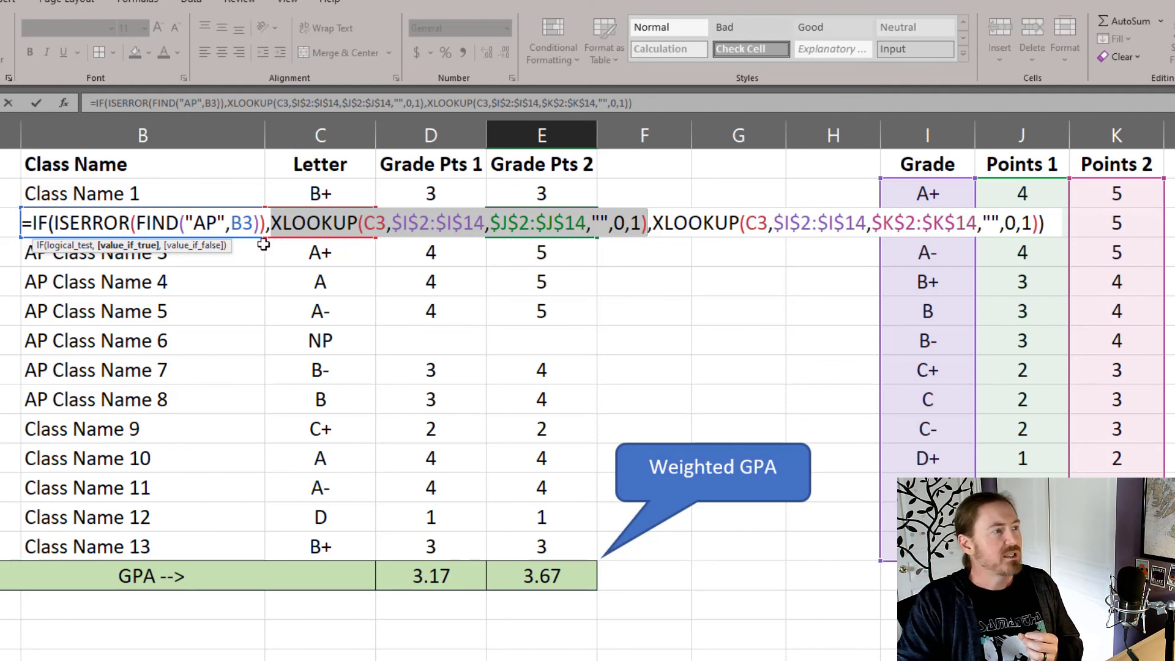
left_click(204, 248)
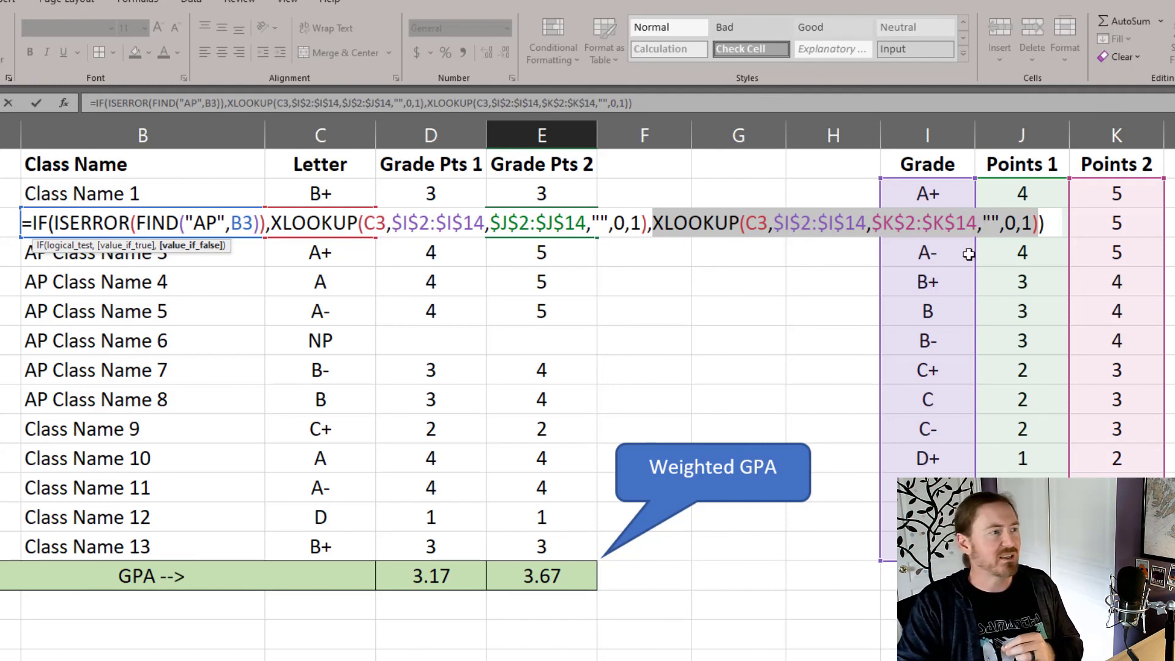
key("Return")
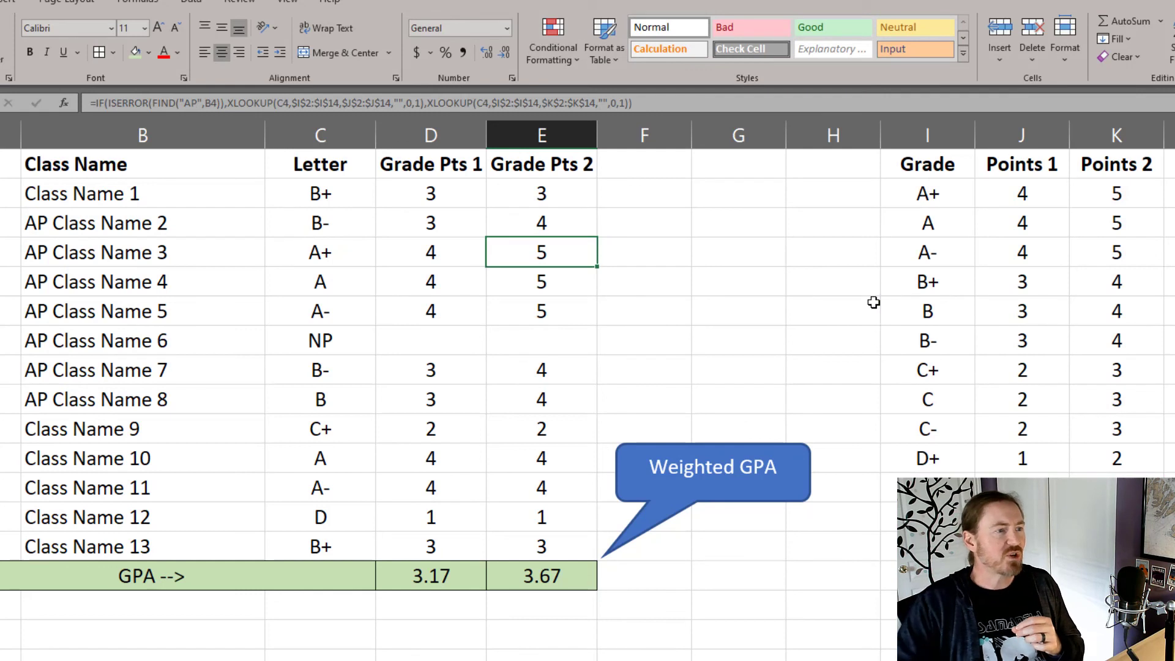
left_click(741, 347)
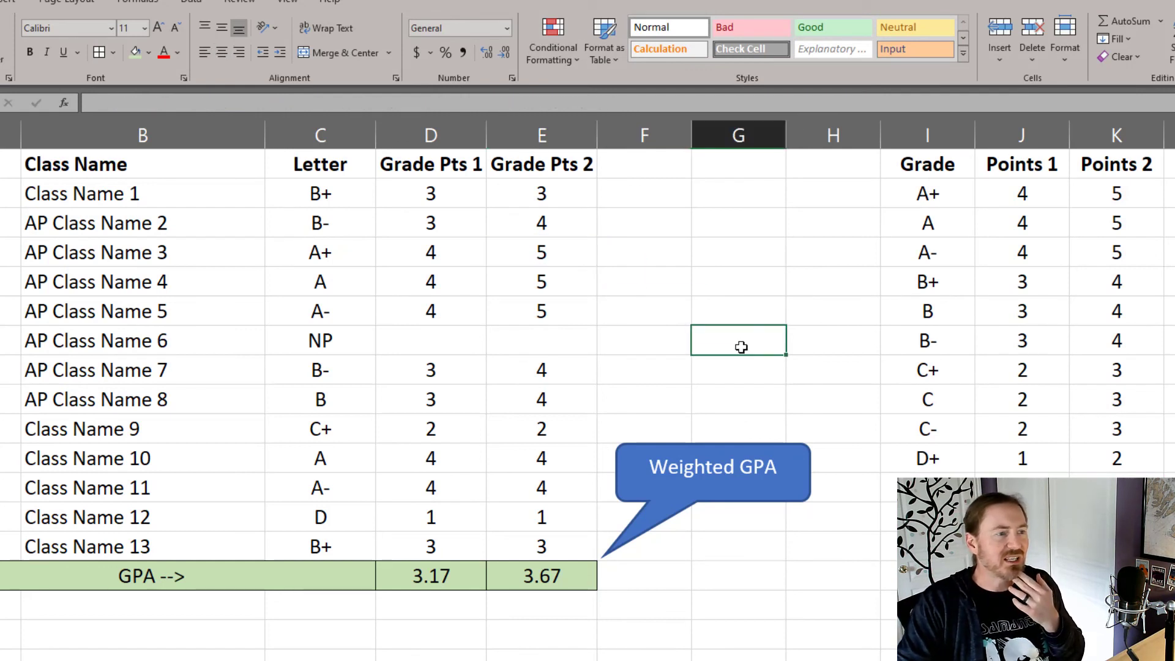